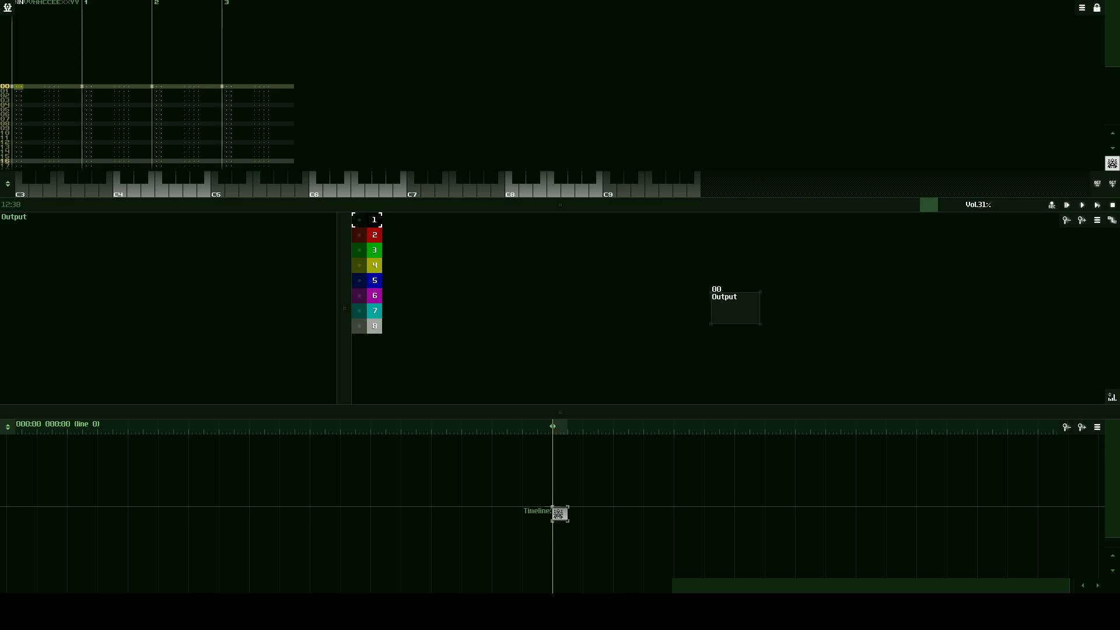
Shrink the pattern editor and the timeline so the module view fills more of the window.
{"action": "left_click_drag", "start_coordinate": [590, 216], "coordinate": [602, 164]}
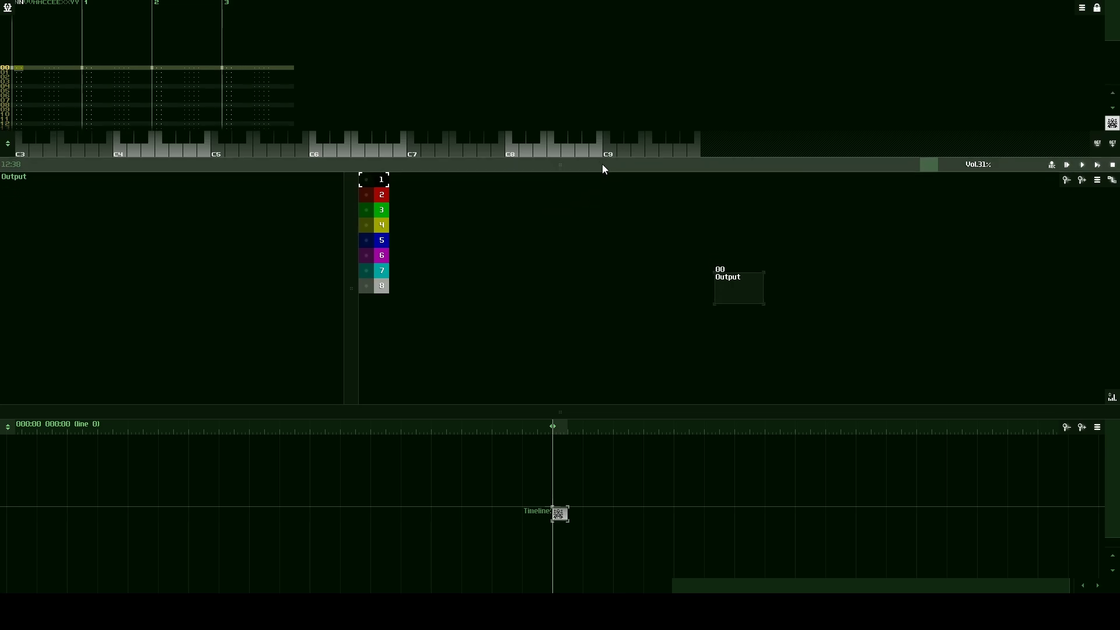
{"action": "left_click_drag", "start_coordinate": [533, 411], "coordinate": [546, 431]}
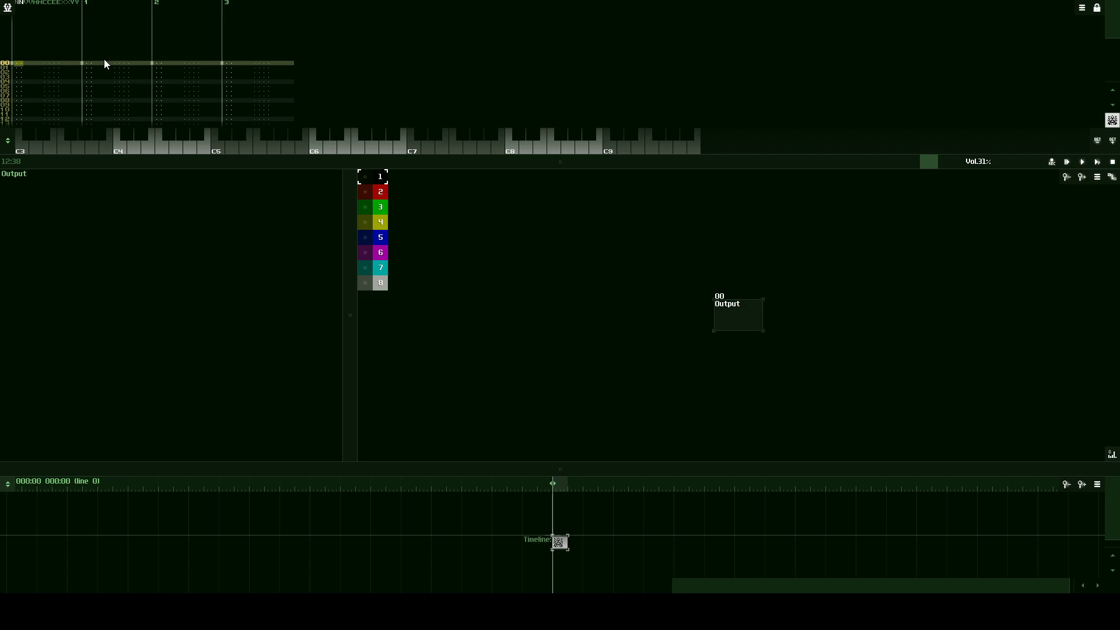
Create a new project from the Template and look over its module graph.
{"action": "left_click", "coordinate": [7, 8]}
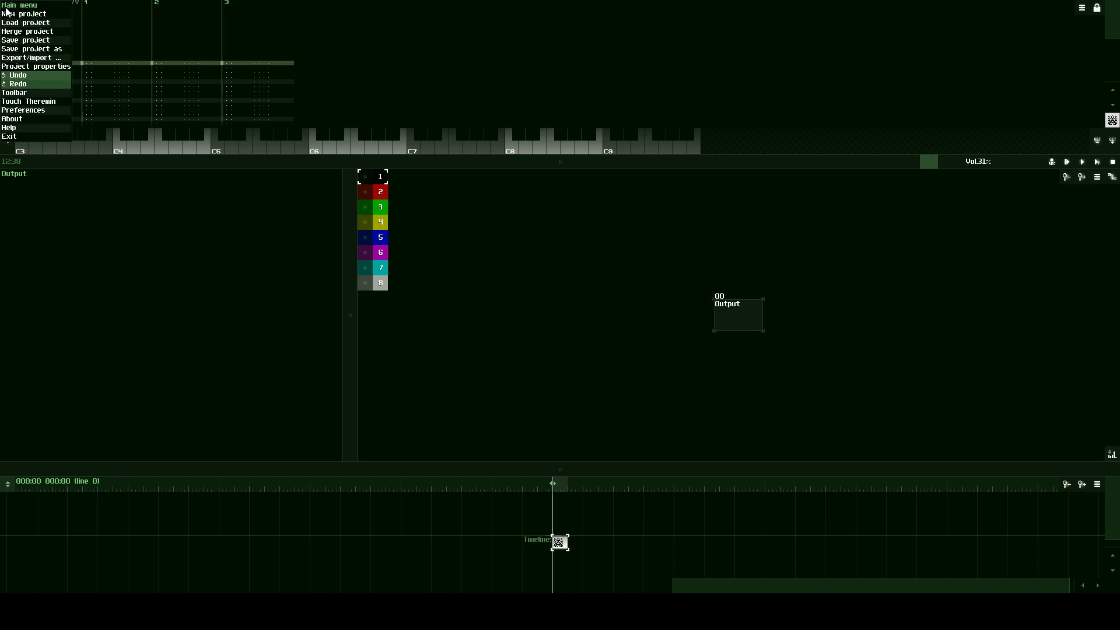
{"action": "left_click", "coordinate": [14, 14]}
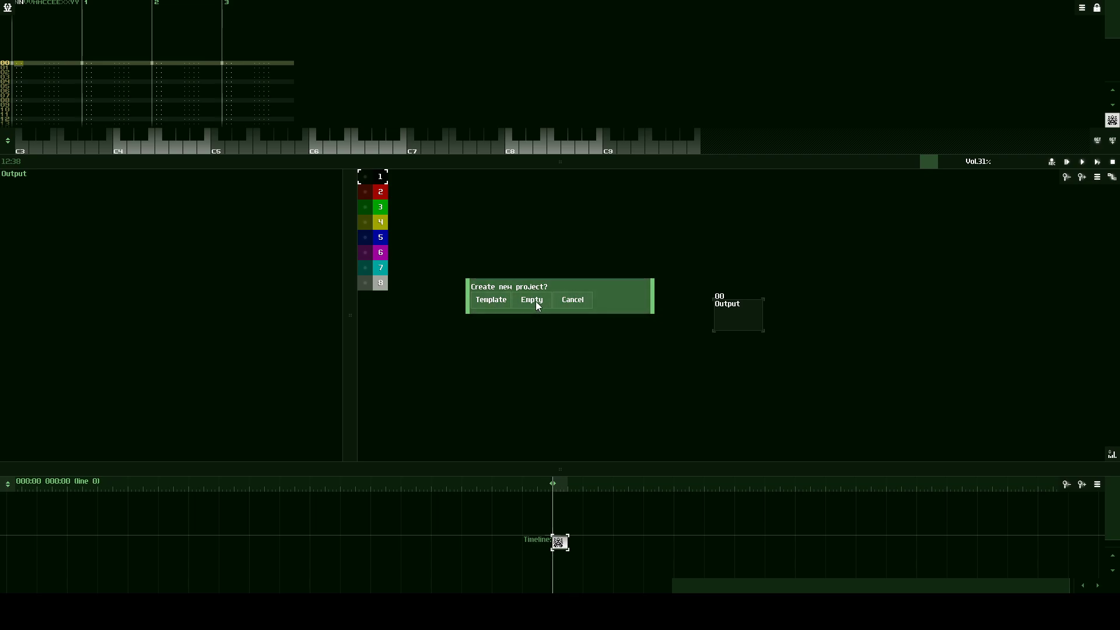
{"action": "left_click", "coordinate": [492, 299]}
{"action": "left_click_drag", "start_coordinate": [812, 360], "coordinate": [729, 371]}
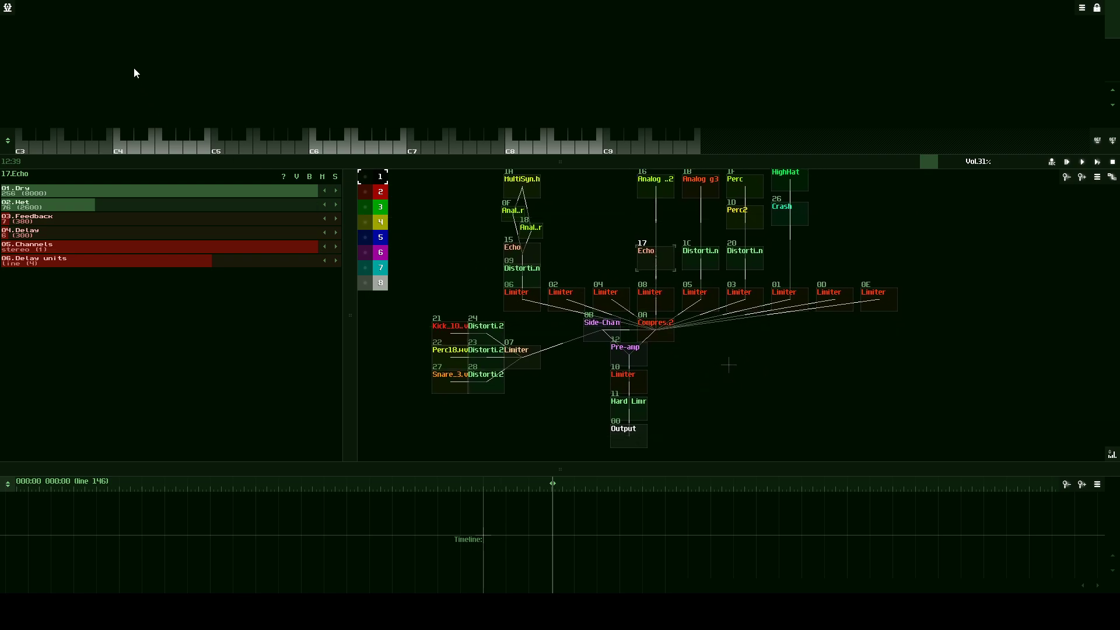
Replace it with a new Empty project that holds only the Output module.
{"action": "left_click", "coordinate": [7, 8]}
{"action": "left_click", "coordinate": [13, 16]}
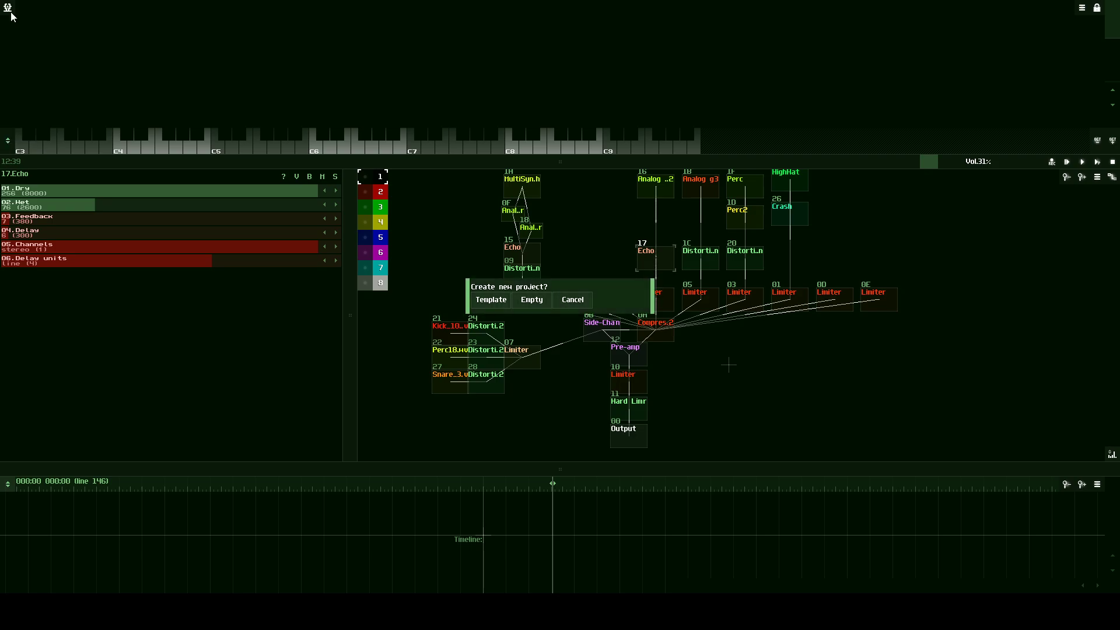
{"action": "left_click", "coordinate": [534, 301]}
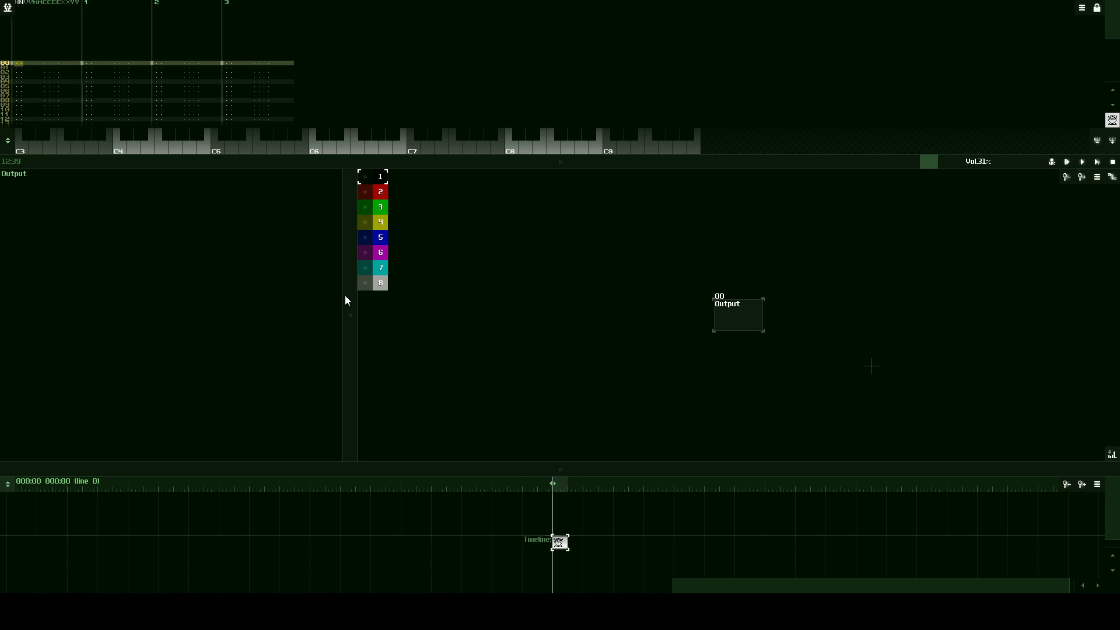
Narrow the side panel, shrink the timeline and re-center the module graph.
{"action": "left_click_drag", "start_coordinate": [345, 296], "coordinate": [268, 290]}
{"action": "left_click_drag", "start_coordinate": [544, 464], "coordinate": [537, 506]}
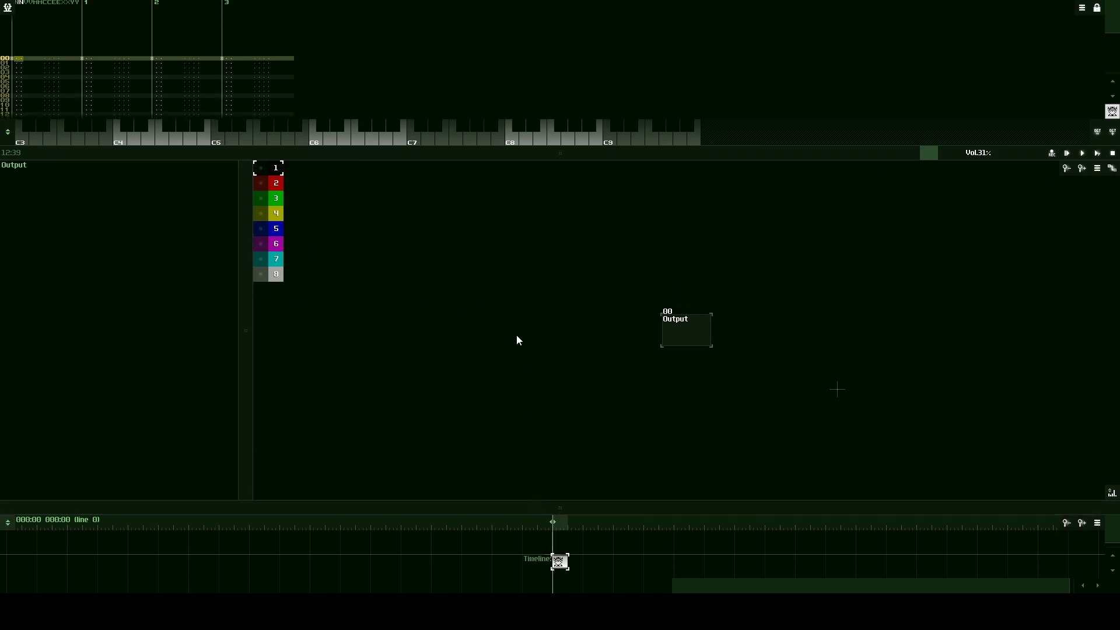
{"action": "left_click", "coordinate": [581, 309]}
{"action": "left_click_drag", "start_coordinate": [586, 310], "coordinate": [628, 299]}
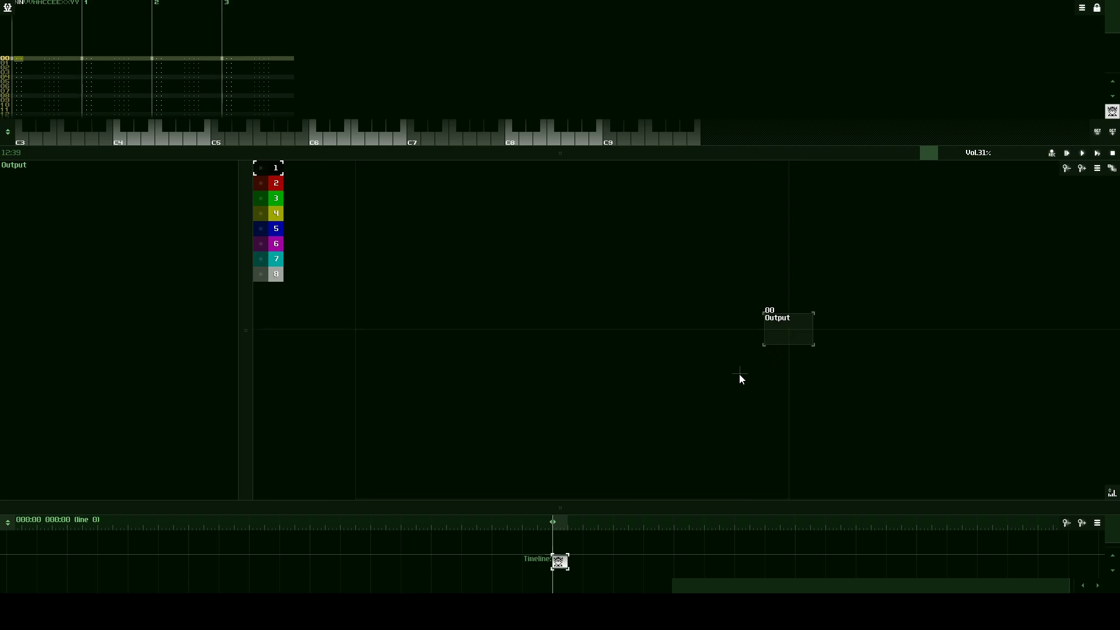
{"action": "left_click_drag", "start_coordinate": [740, 376], "coordinate": [652, 353]}
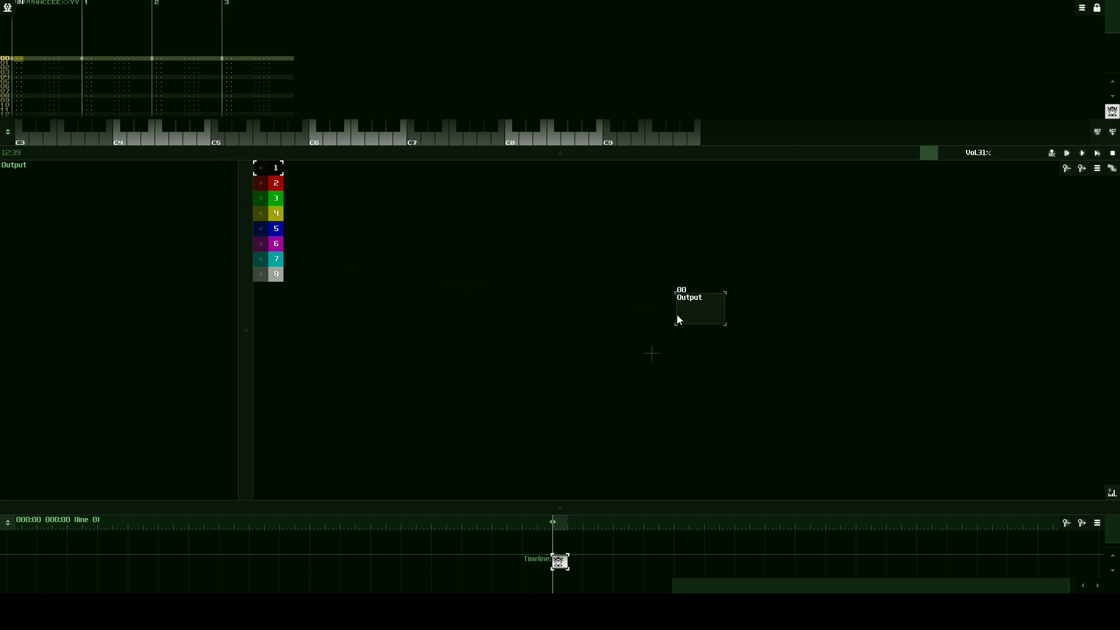
Add a Compressor module and place it left of Output.
{"action": "double_click", "coordinate": [604, 304]}
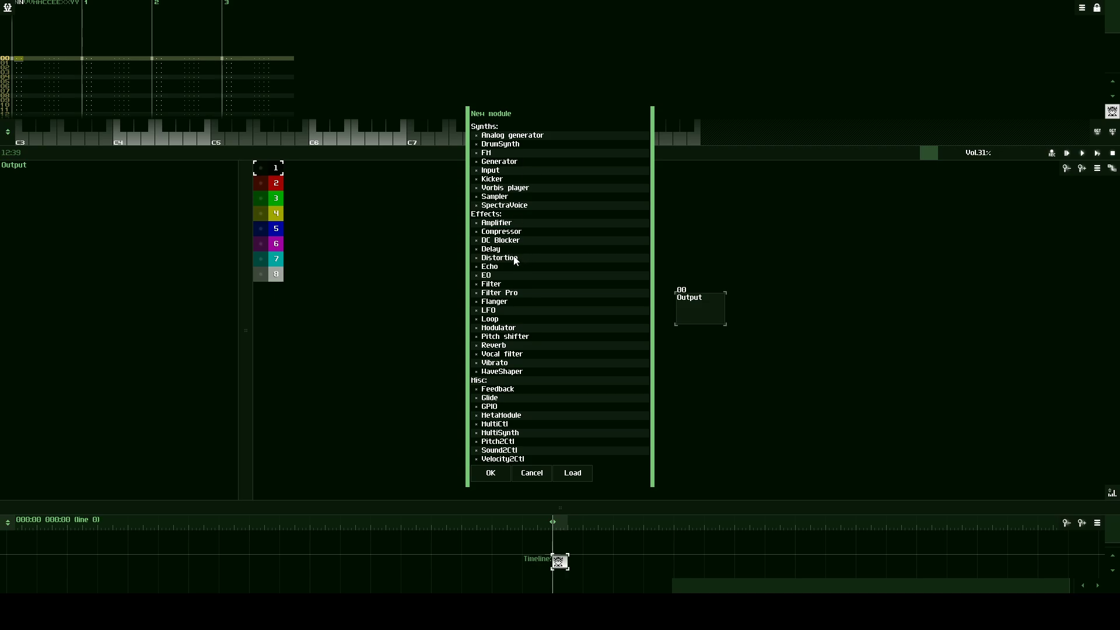
{"action": "left_click", "coordinate": [508, 232]}
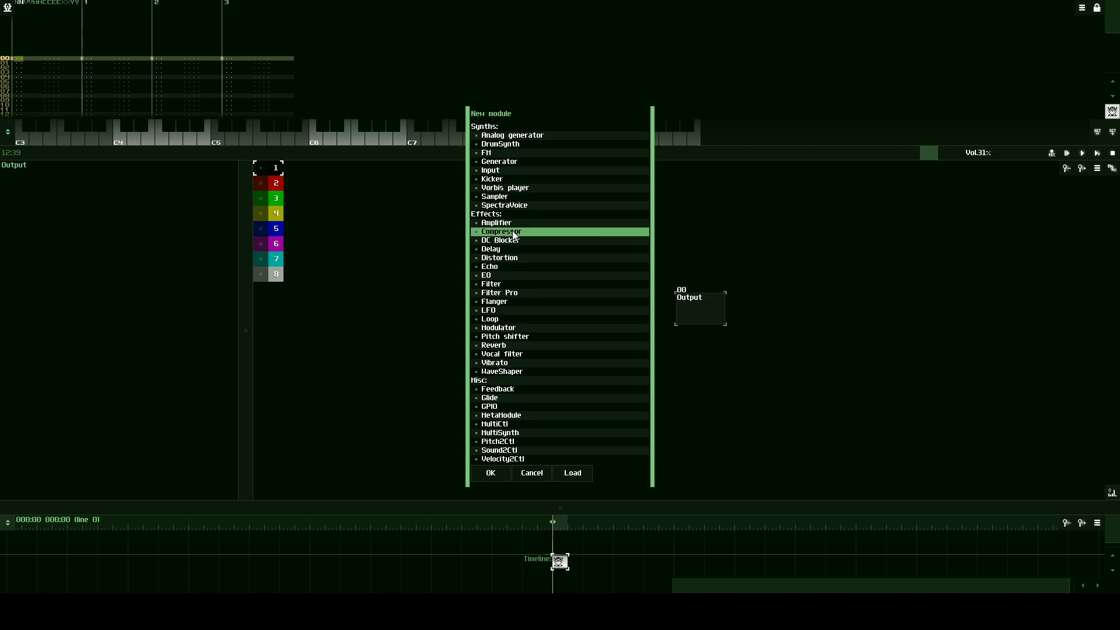
{"action": "left_click", "coordinate": [504, 476]}
{"action": "left_click_drag", "start_coordinate": [593, 305], "coordinate": [552, 316]}
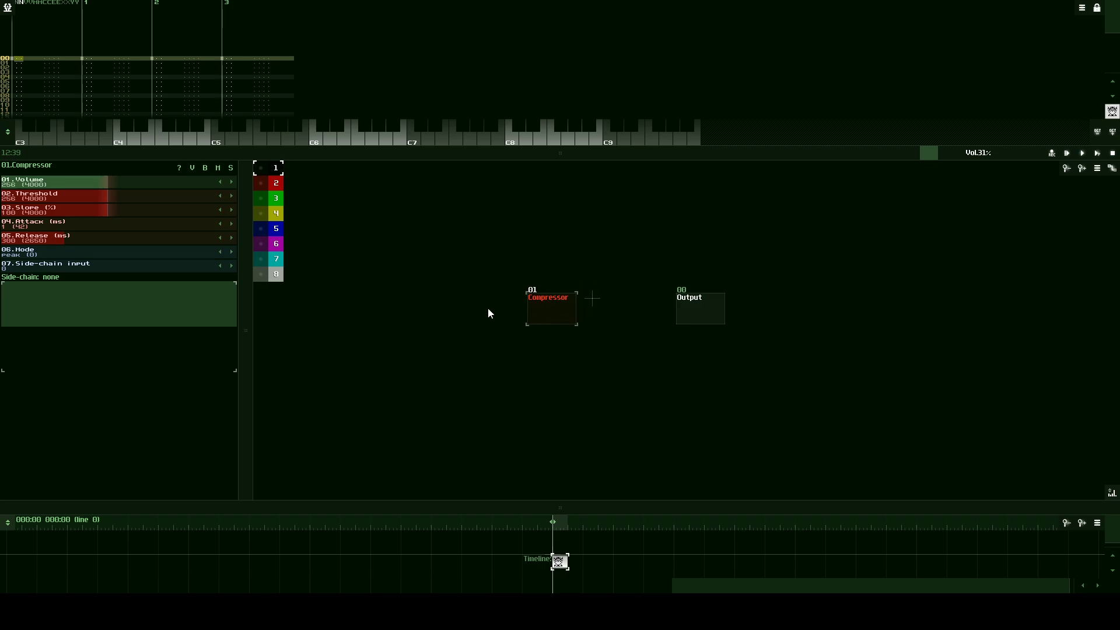
Set the Compressor attack to 0, raise the master volume, and nudge the Compressor further left.
{"action": "left_click_drag", "start_coordinate": [163, 226], "coordinate": [114, 227]}
{"action": "left_click_drag", "start_coordinate": [985, 154], "coordinate": [1020, 153]}
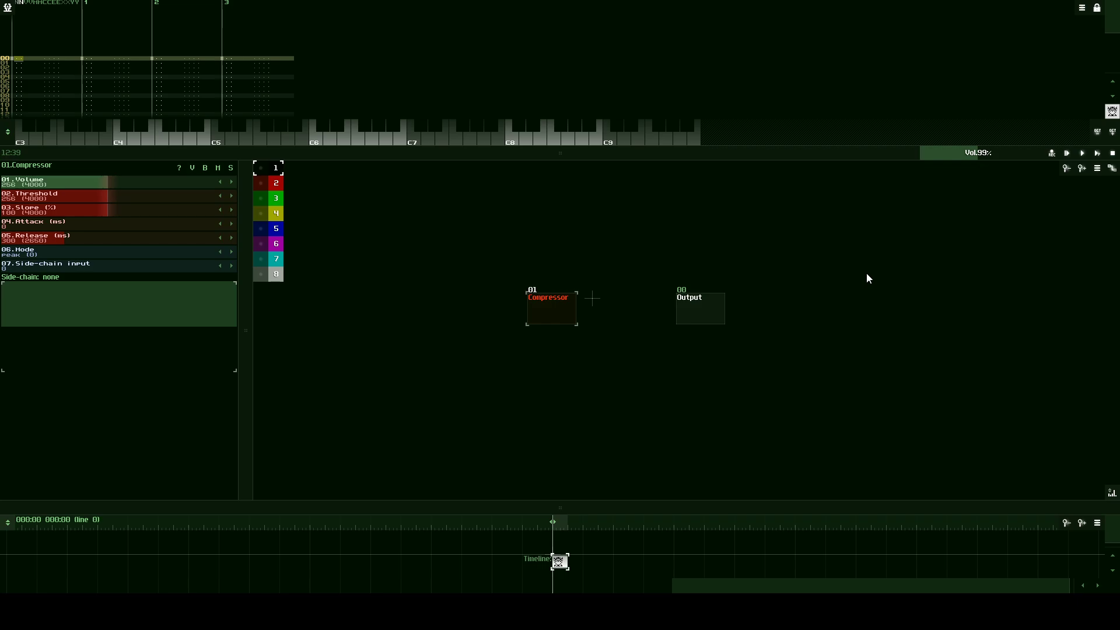
{"action": "left_click_drag", "start_coordinate": [558, 300], "coordinate": [531, 300]}
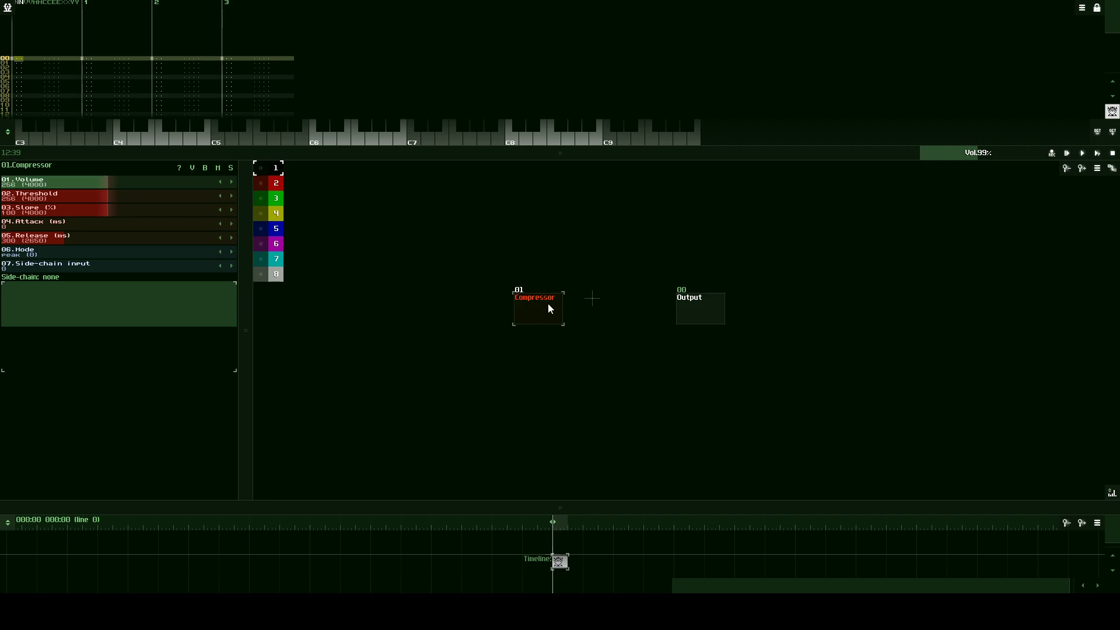
{"action": "left_click_drag", "start_coordinate": [549, 305], "coordinate": [601, 312]}
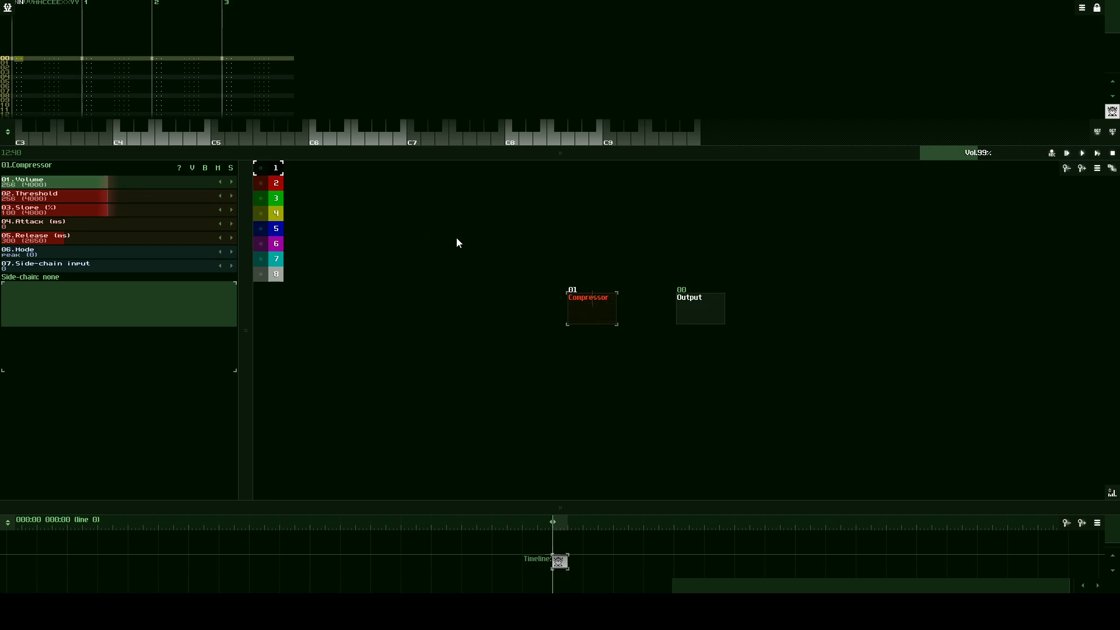
{"action": "left_click_drag", "start_coordinate": [588, 304], "coordinate": [571, 305]}
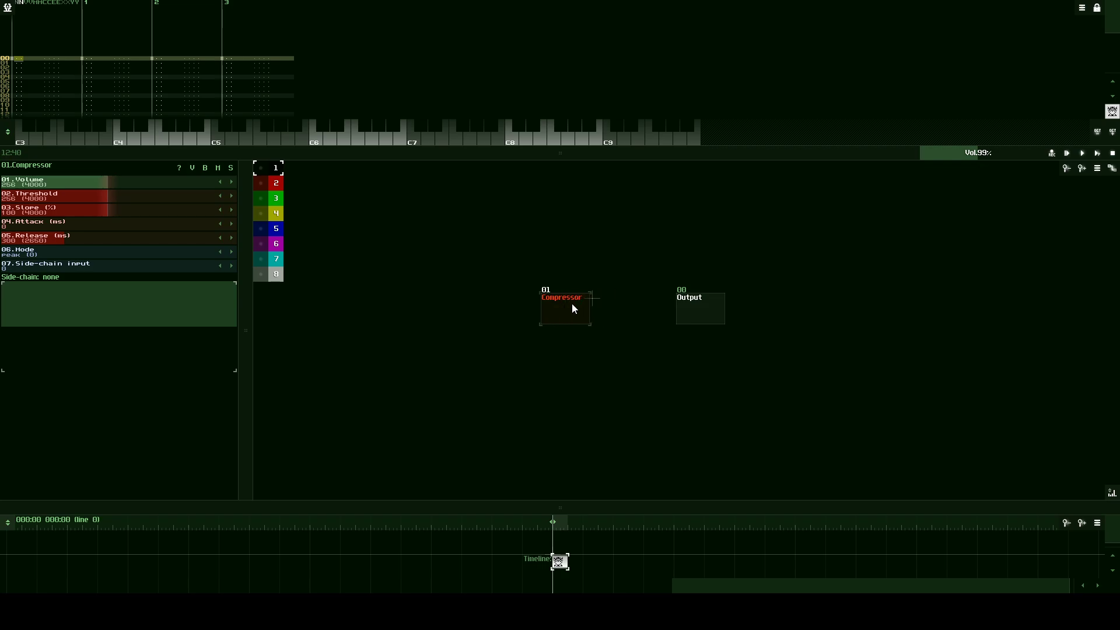
Add a Distortion module lined up between Compressor and Output.
{"action": "double_click", "coordinate": [630, 306]}
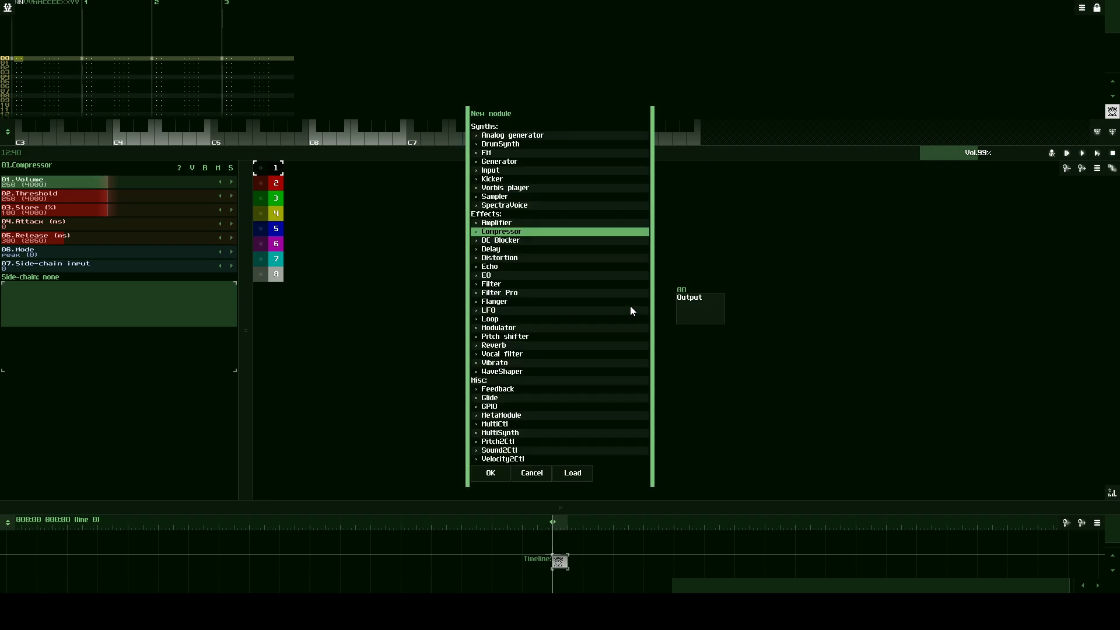
{"action": "left_click", "coordinate": [500, 258]}
{"action": "left_click", "coordinate": [495, 473]}
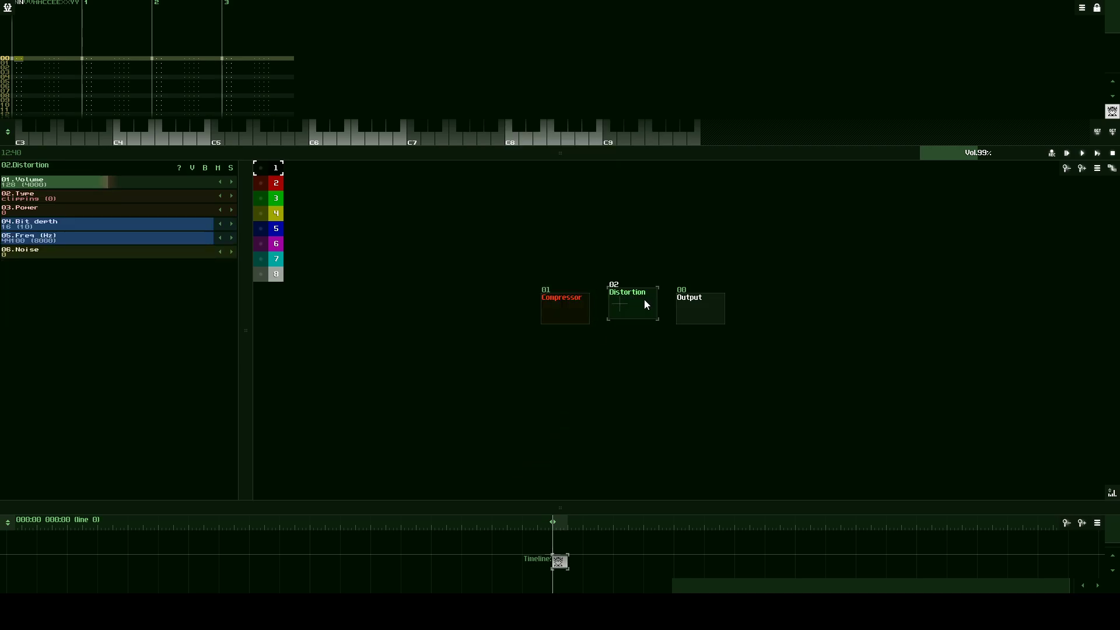
{"action": "left_click_drag", "start_coordinate": [646, 304], "coordinate": [646, 308]}
Set the Distortion Power to 1 and Volume to 127.
{"action": "left_click", "coordinate": [231, 209]}
{"action": "left_click", "coordinate": [220, 182]}
{"action": "left_click", "coordinate": [232, 180]}
{"action": "left_click", "coordinate": [220, 182]}
Link the Compressor into the Distortion and re-center the module chain in view.
{"action": "left_click_drag", "start_coordinate": [569, 314], "coordinate": [704, 313]}
{"action": "left_click", "coordinate": [571, 314]}
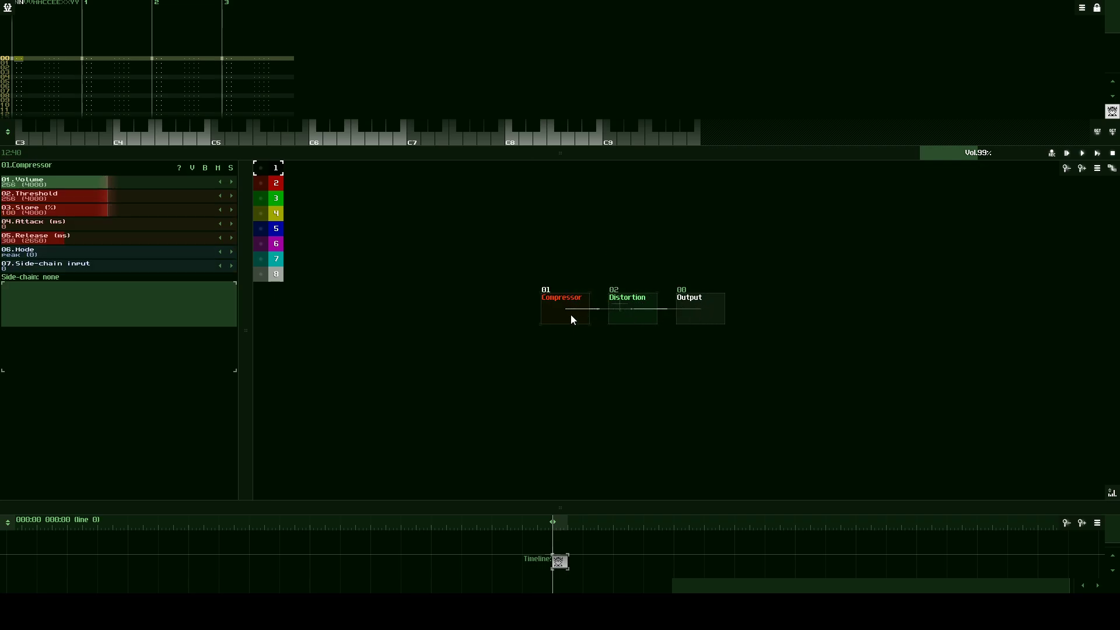
{"action": "left_click_drag", "start_coordinate": [584, 366], "coordinate": [506, 380]}
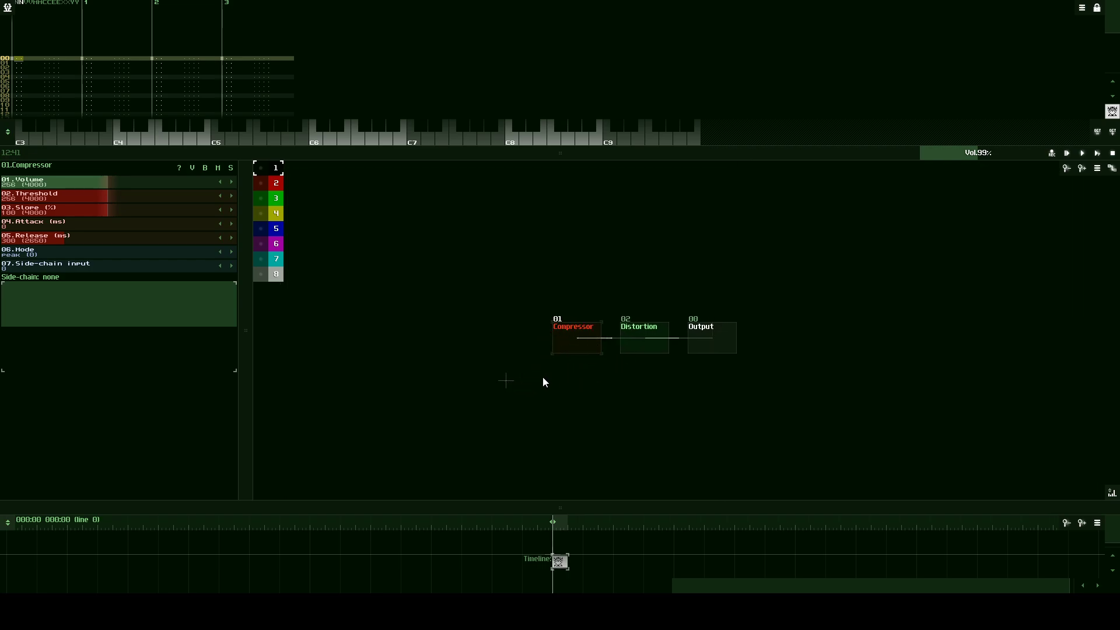
{"action": "left_click_drag", "start_coordinate": [537, 373], "coordinate": [566, 374]}
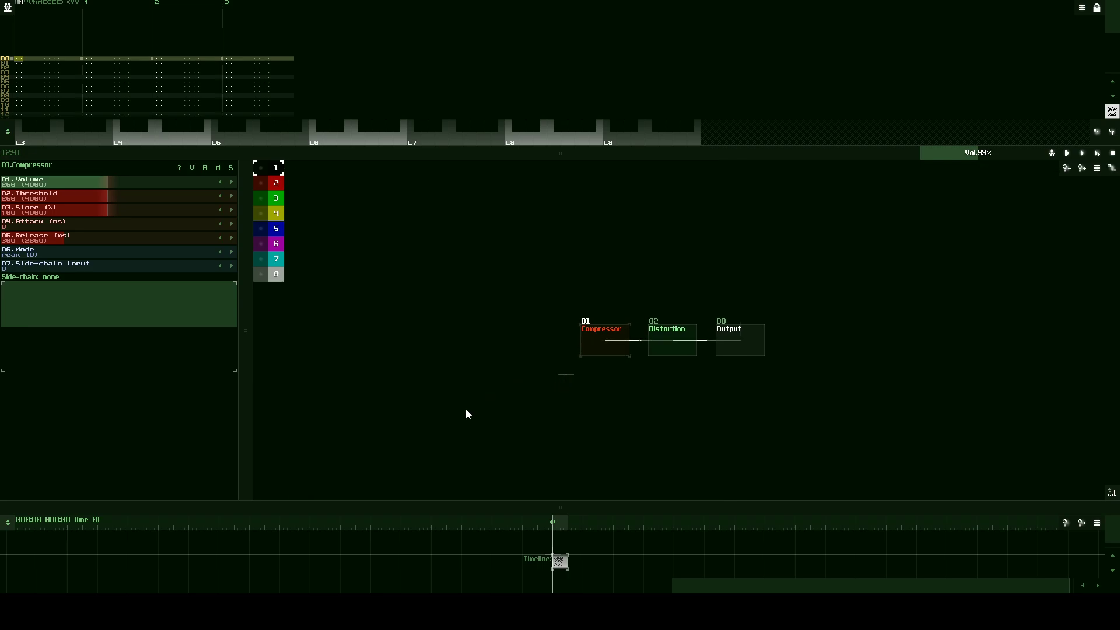
{"action": "double_click", "coordinate": [552, 339]}
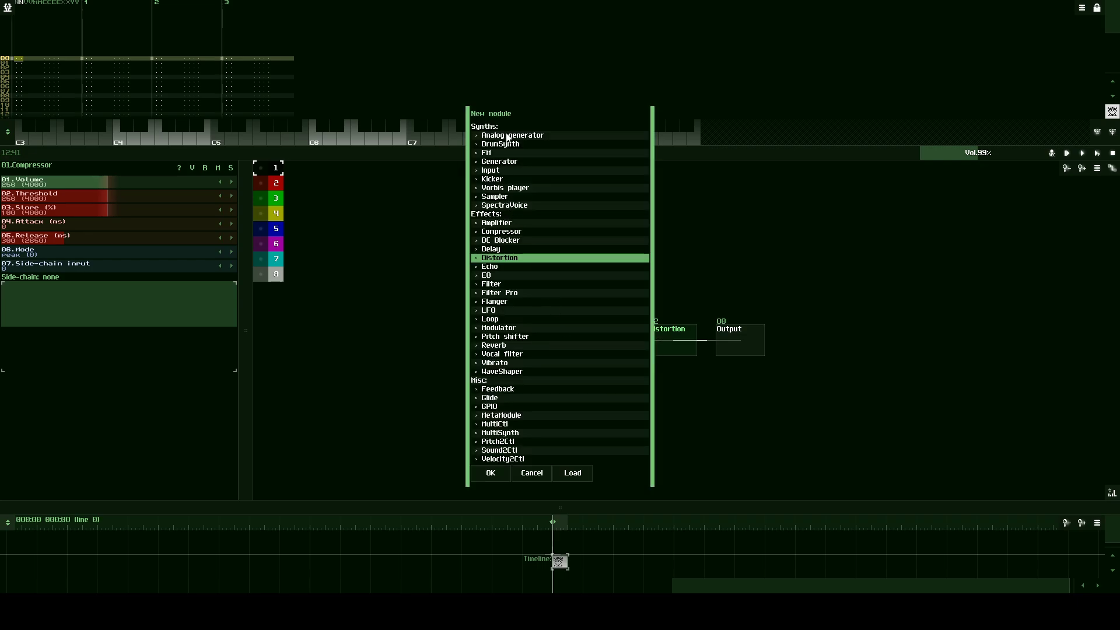
{"action": "left_click", "coordinate": [518, 224]}
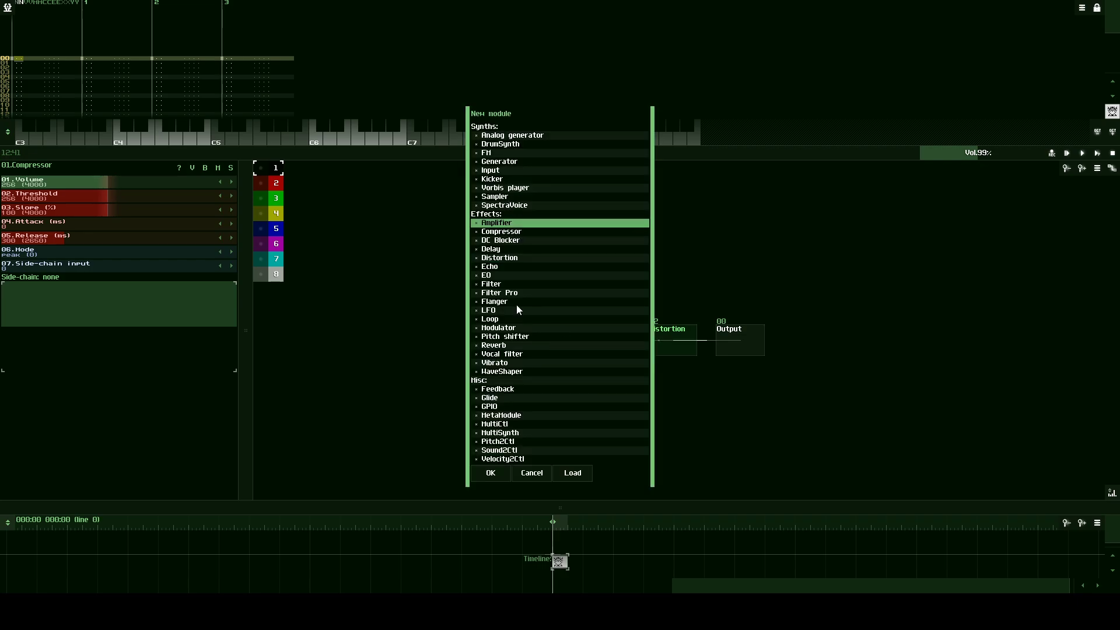
{"action": "left_click", "coordinate": [496, 471]}
{"action": "mouse_move", "coordinate": [548, 342]}
{"action": "left_mouse_down"}
{"action": "mouse_move", "coordinate": [485, 345]}
{"action": "mouse_move", "coordinate": [552, 338]}
{"action": "left_mouse_up"}
{"action": "double_click", "coordinate": [500, 342]}
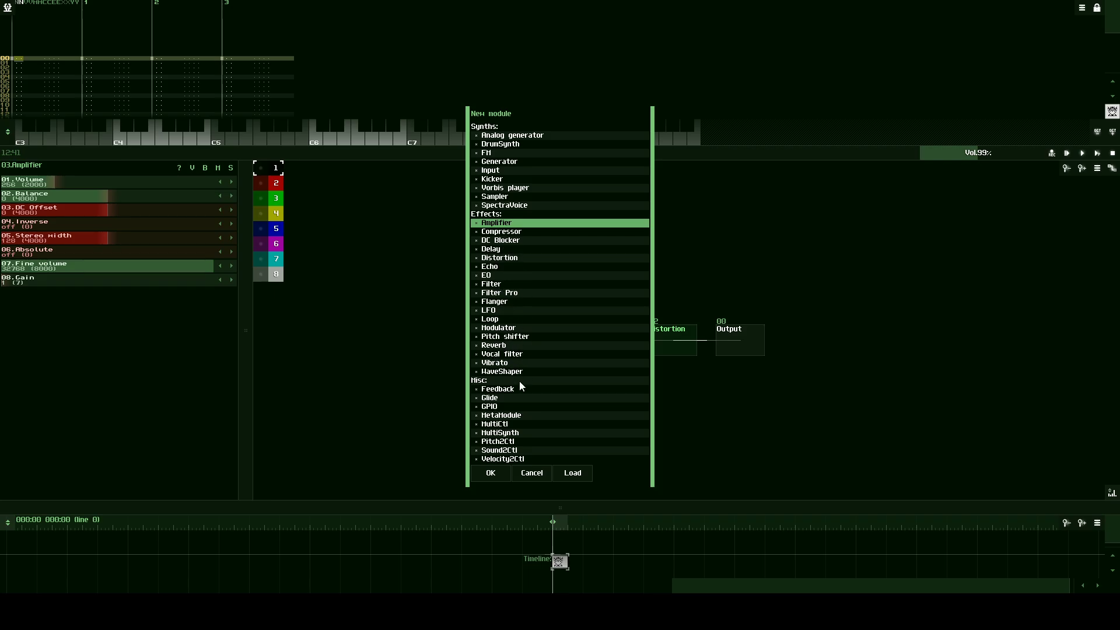
{"action": "left_click", "coordinate": [543, 473]}
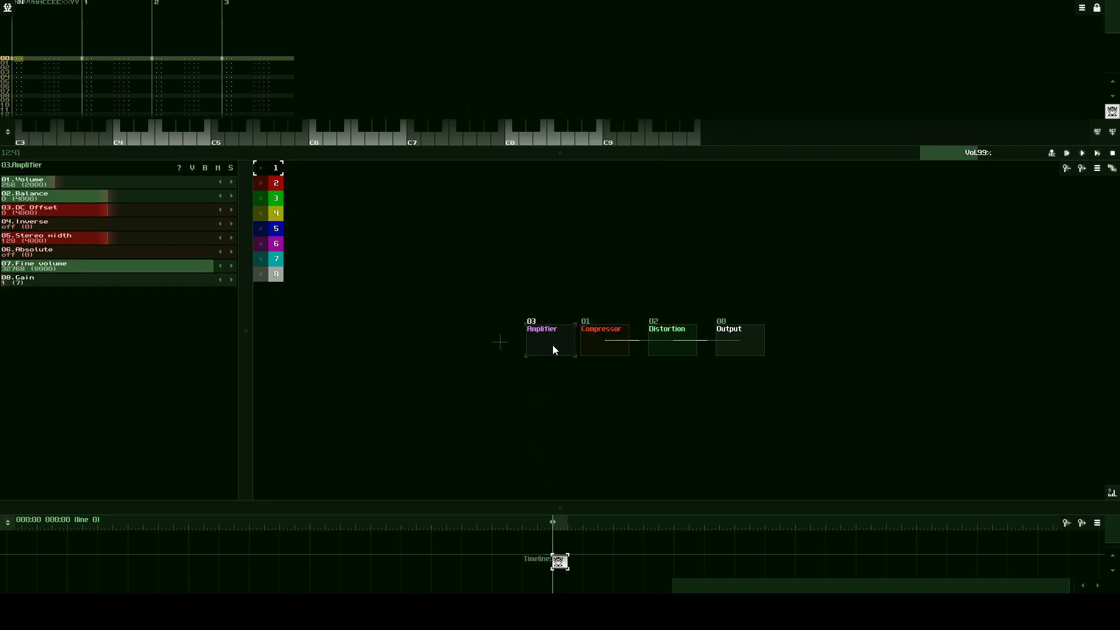
{"action": "key", "text": "Delete"}
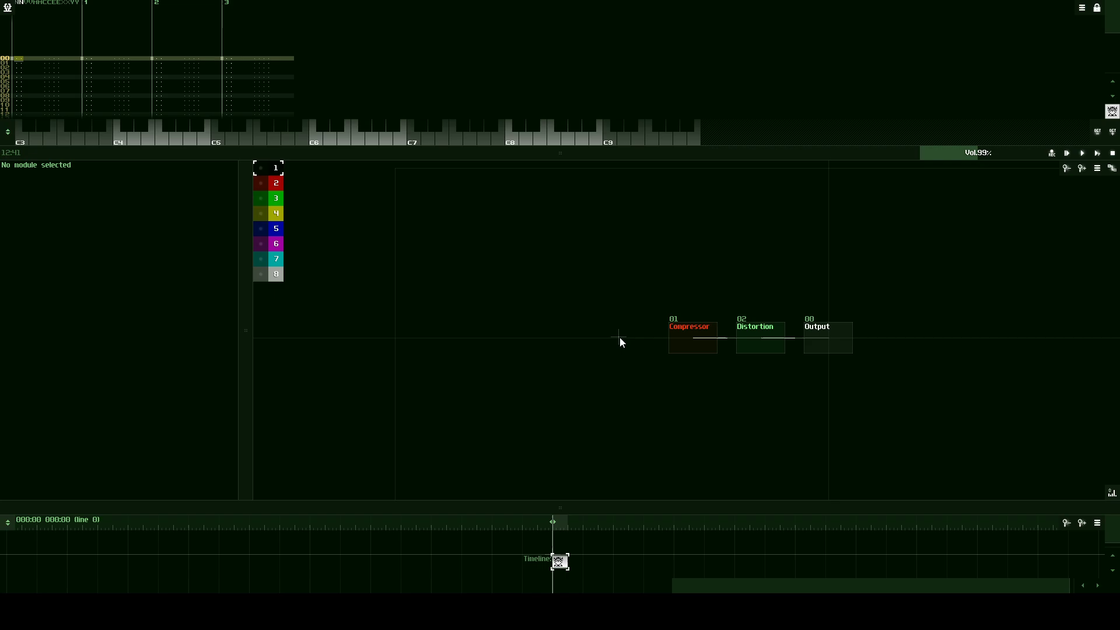
{"action": "left_click_drag", "start_coordinate": [619, 338], "coordinate": [541, 367]}
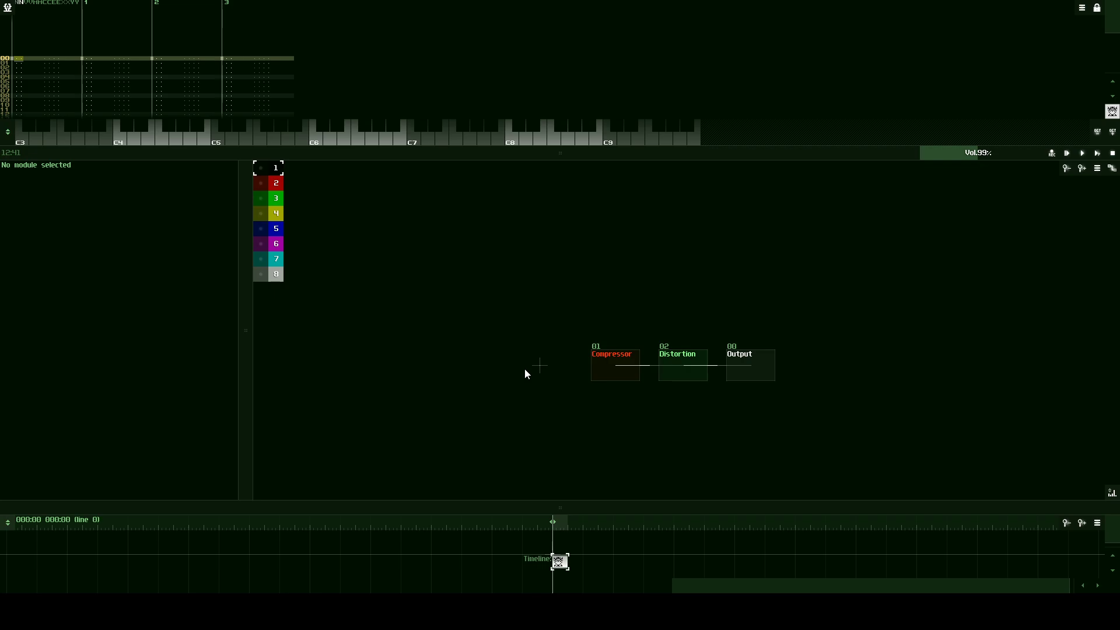
Start saving the project under a new name and go up two levels to SunVox Projects.
{"action": "left_click_drag", "start_coordinate": [554, 352], "coordinate": [496, 316]}
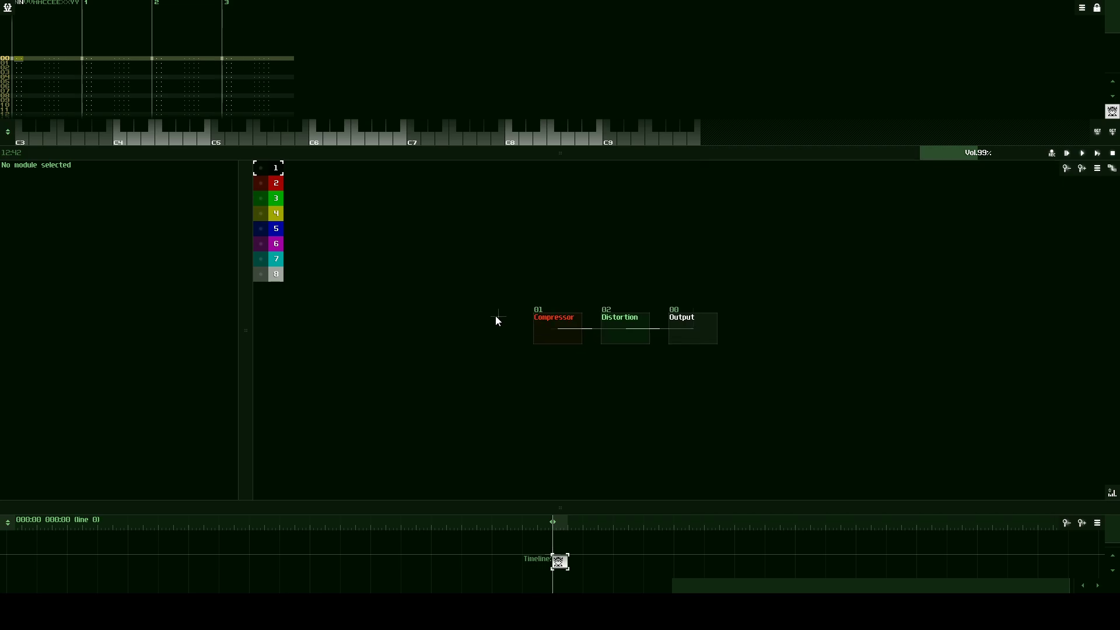
{"action": "left_click", "coordinate": [7, 8]}
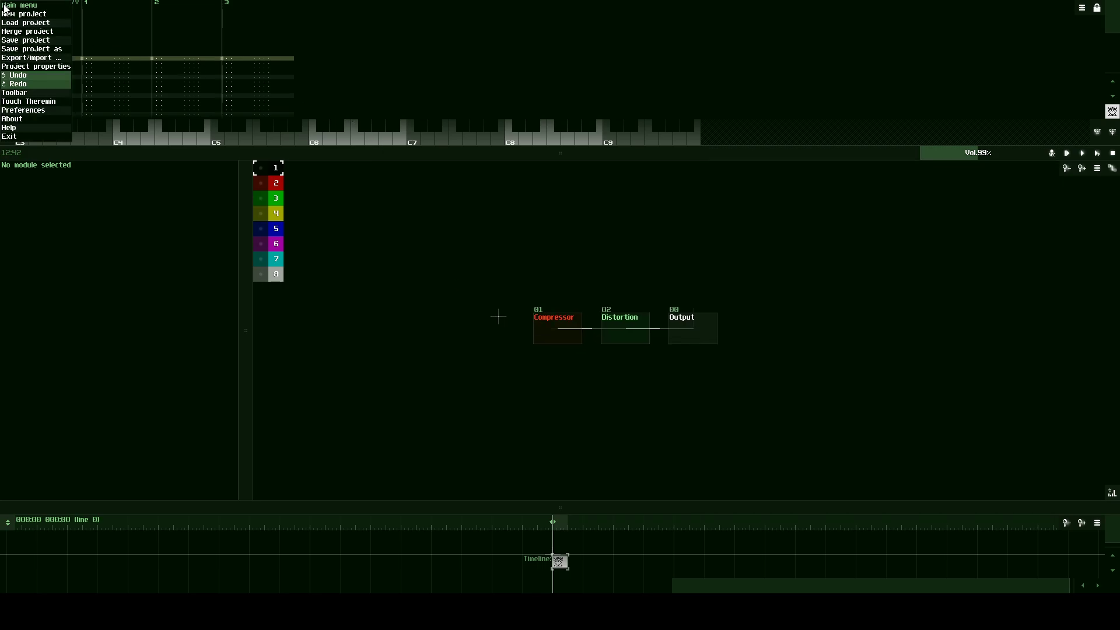
{"action": "left_click", "coordinate": [42, 50]}
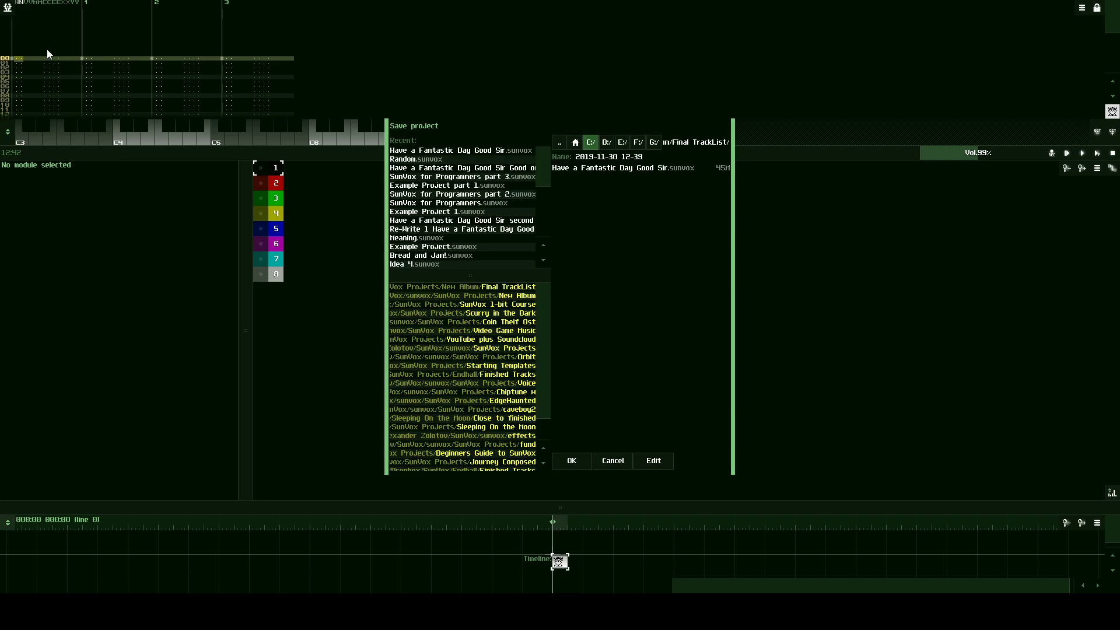
{"action": "left_click", "coordinate": [559, 145]}
{"action": "left_click", "coordinate": [559, 144]}
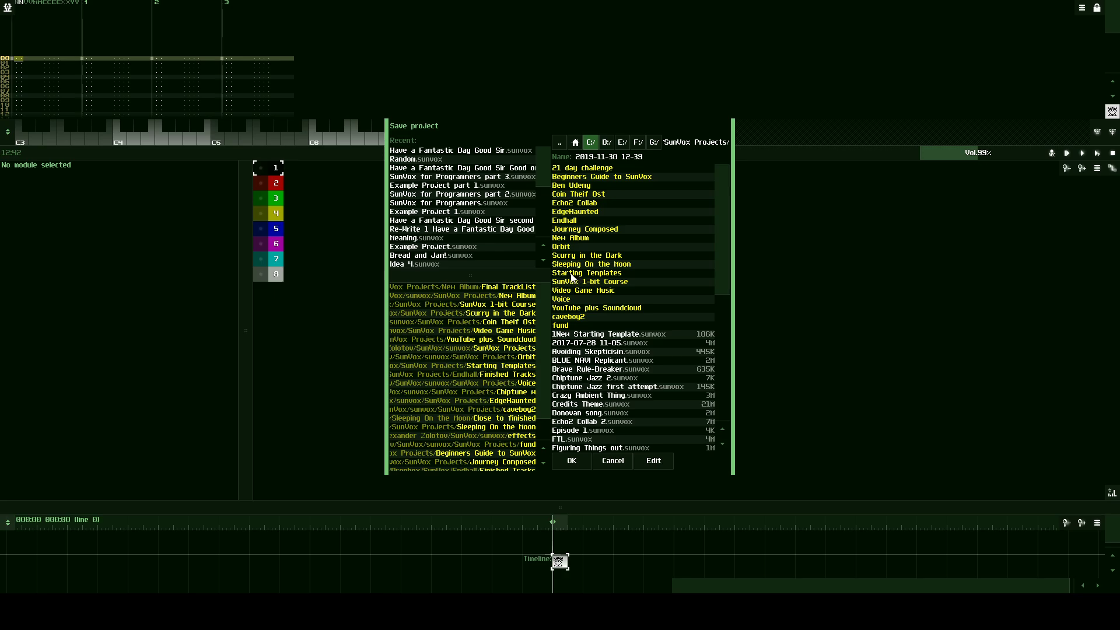
Create a new folder named 'Starting Templates' there.
{"action": "left_click", "coordinate": [659, 461]}
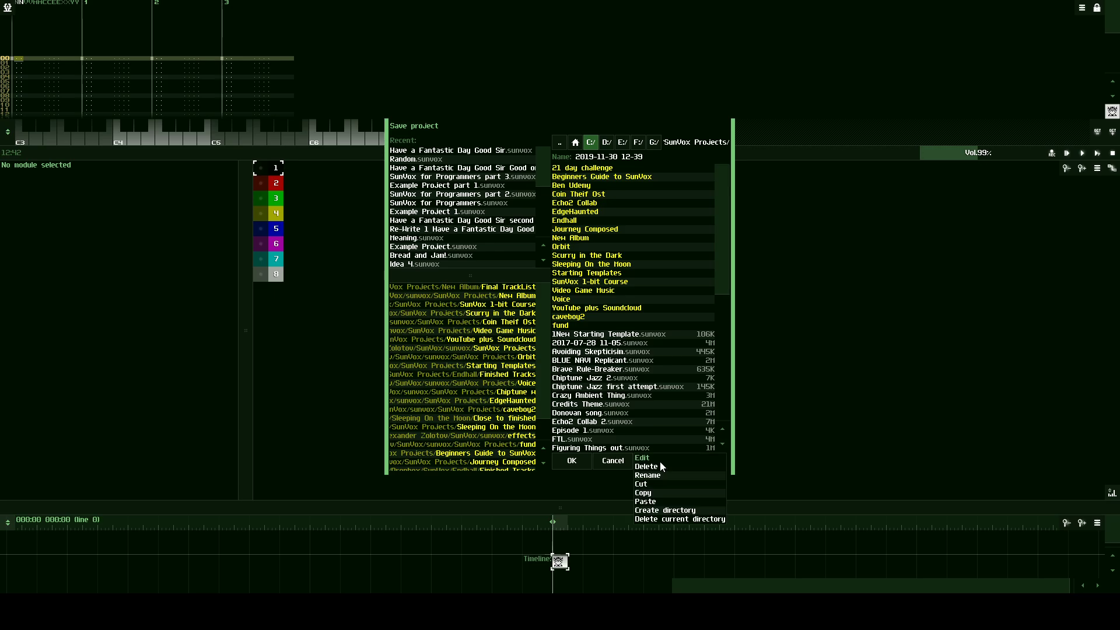
{"action": "left_click", "coordinate": [680, 510]}
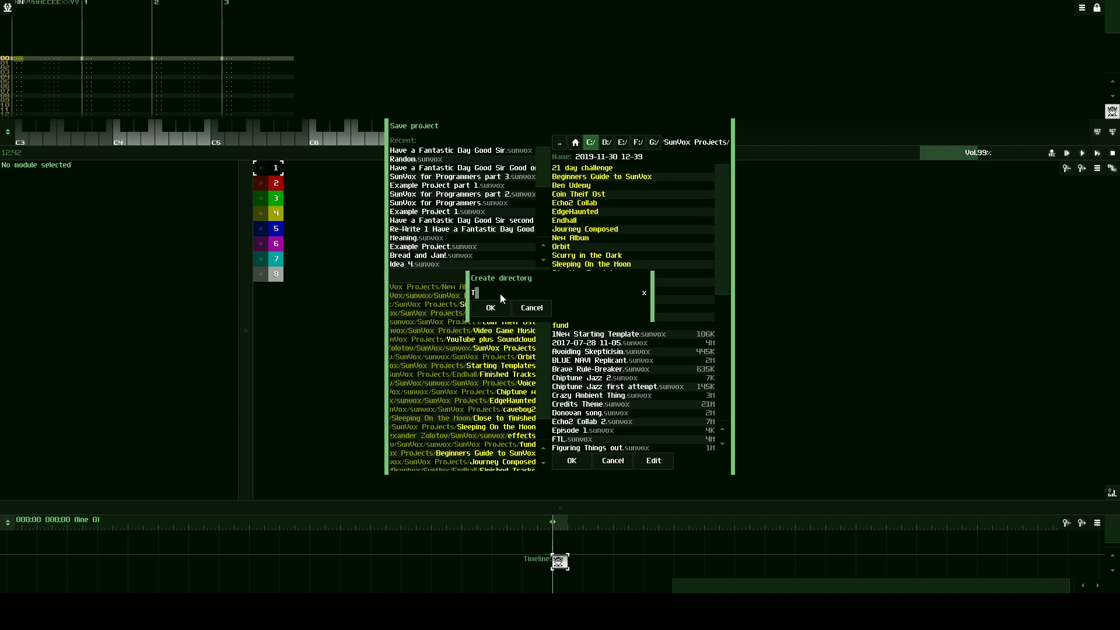
{"action": "key", "text": "BackSpace"}
{"action": "type", "text": "Starting Templates"}
{"action": "key", "text": "Return"}
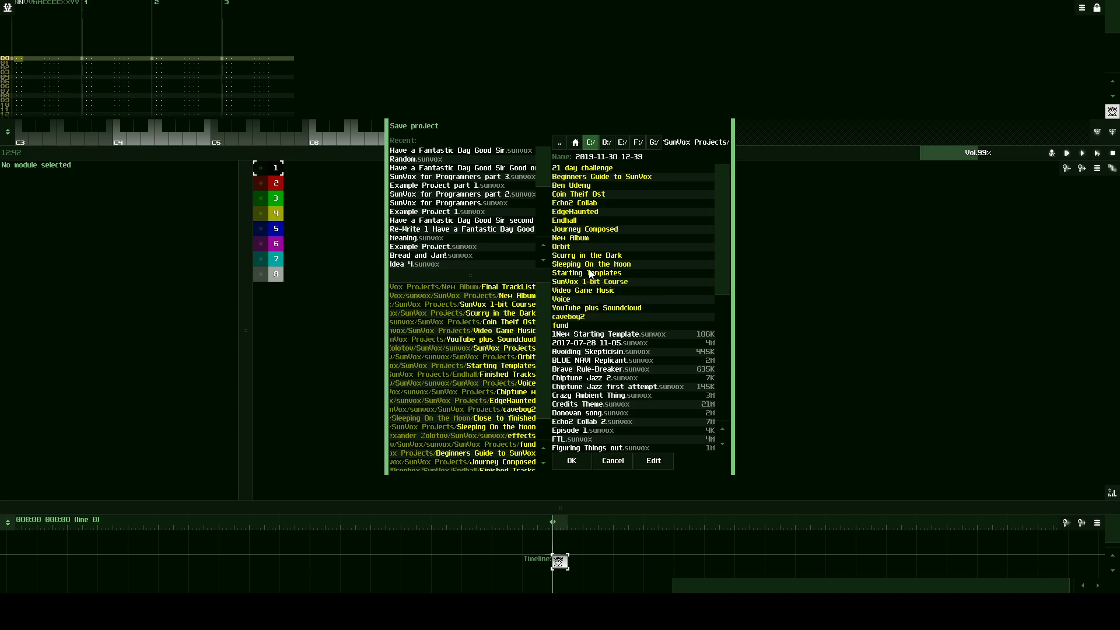
In Starting Templates, replace the date-based name with 'SunVox For Programmers Template' and save.
{"action": "left_click", "coordinate": [589, 273]}
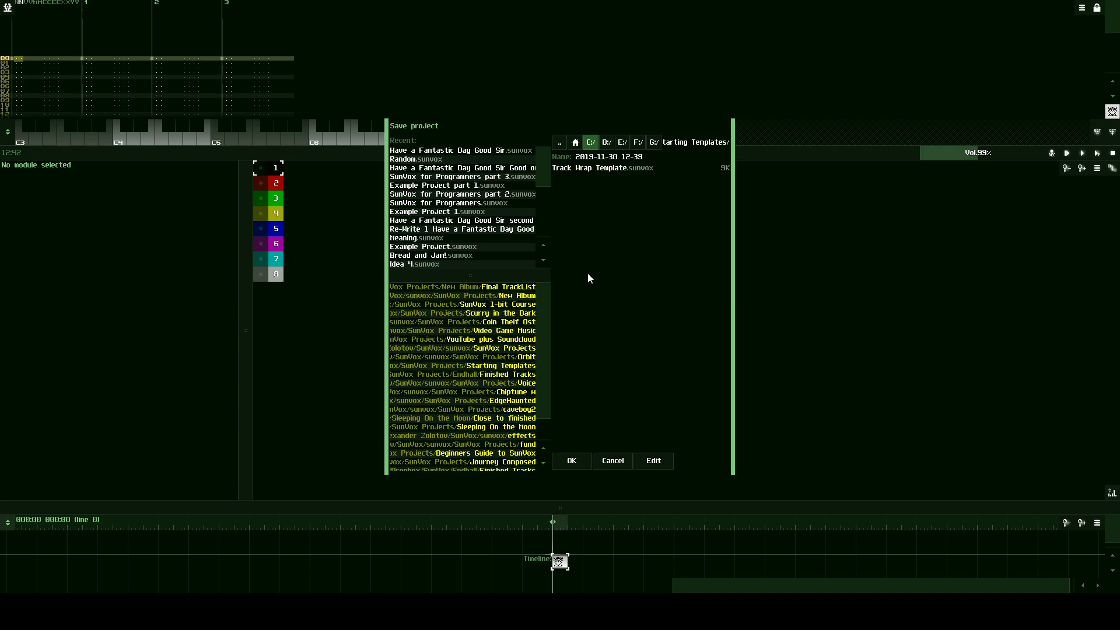
{"action": "left_click", "coordinate": [679, 151]}
{"action": "key", "text": "BackSpace"}
{"action": "key", "text": "BackSpace"}
{"action": "key", "text": "BackSpace"}
{"action": "key", "text": "BackSpace"}
{"action": "key", "text": "BackSpace"}
{"action": "key", "text": "BackSpace"}
{"action": "key", "text": "BackSpace"}
{"action": "key", "text": "BackSpace"}
{"action": "key", "text": "BackSpace"}
{"action": "key", "text": "BackSpace"}
{"action": "key", "text": "BackSpace"}
{"action": "key", "text": "BackSpace"}
{"action": "key", "text": "BackSpace"}
{"action": "key", "text": "BackSpace"}
{"action": "key", "text": "BackSpace"}
{"action": "key", "text": "BackSpace"}
{"action": "type", "text": "SunVox For Programmers Tempalte"}
{"action": "key", "text": "BackSpace"}
{"action": "key", "text": "BackSpace"}
{"action": "key", "text": "BackSpace"}
{"action": "key", "text": "BackSpace"}
{"action": "type", "text": "late"}
{"action": "left_click", "coordinate": [571, 460]}
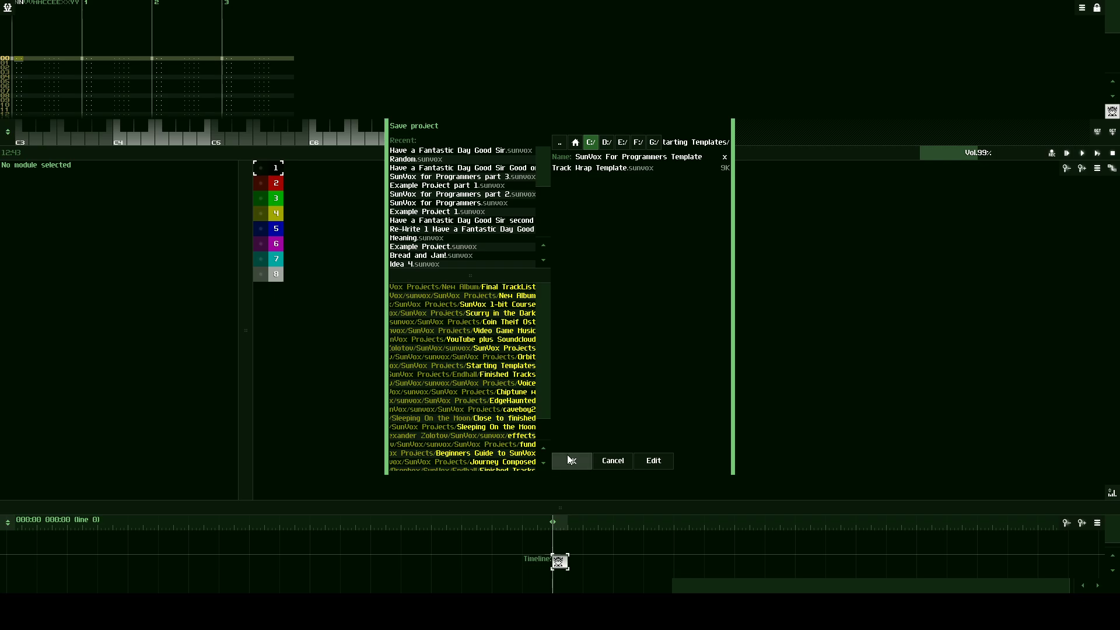
{"action": "left_click", "coordinate": [8, 8]}
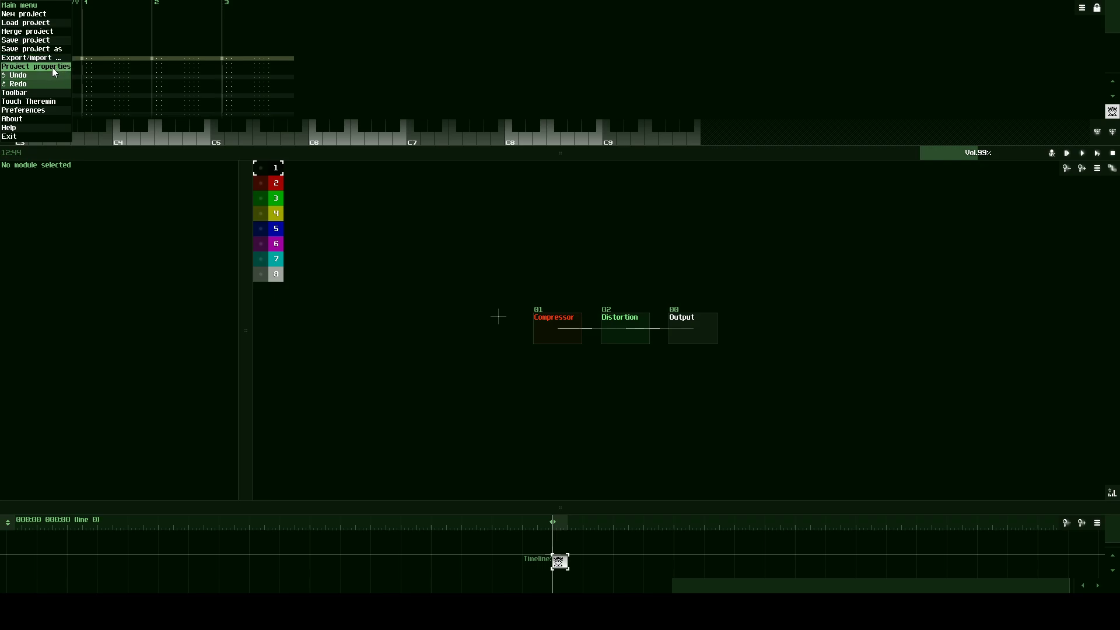
In Preferences, choose Starting Templates/SunVox For Programmers Template as the starting template, then close.
{"action": "left_click", "coordinate": [44, 111]}
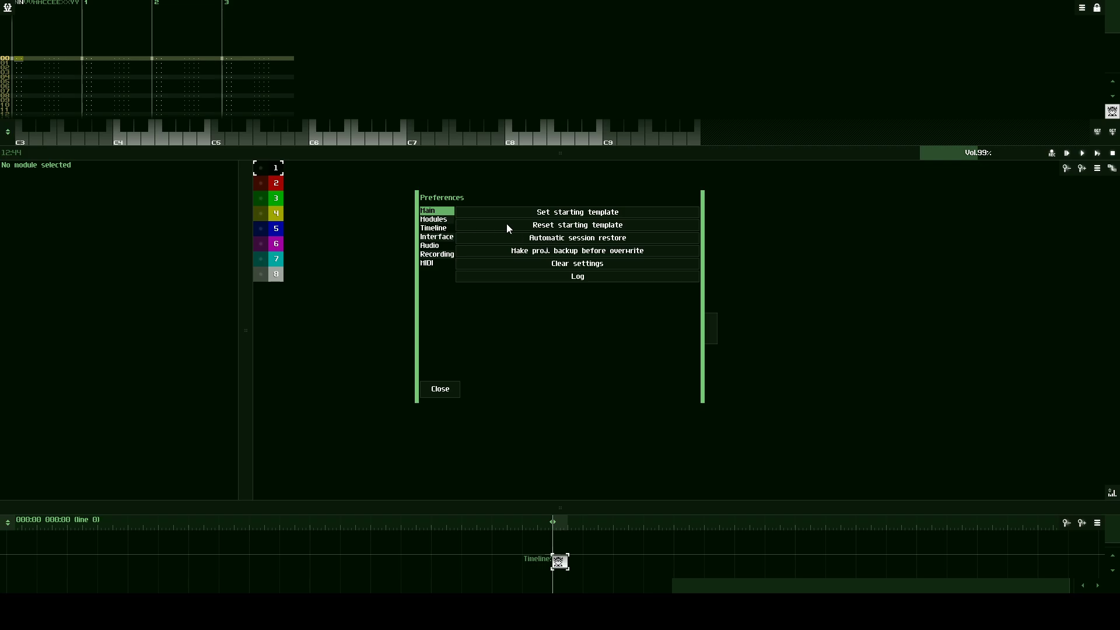
{"action": "left_click", "coordinate": [5, 11]}
{"action": "left_click", "coordinate": [582, 216]}
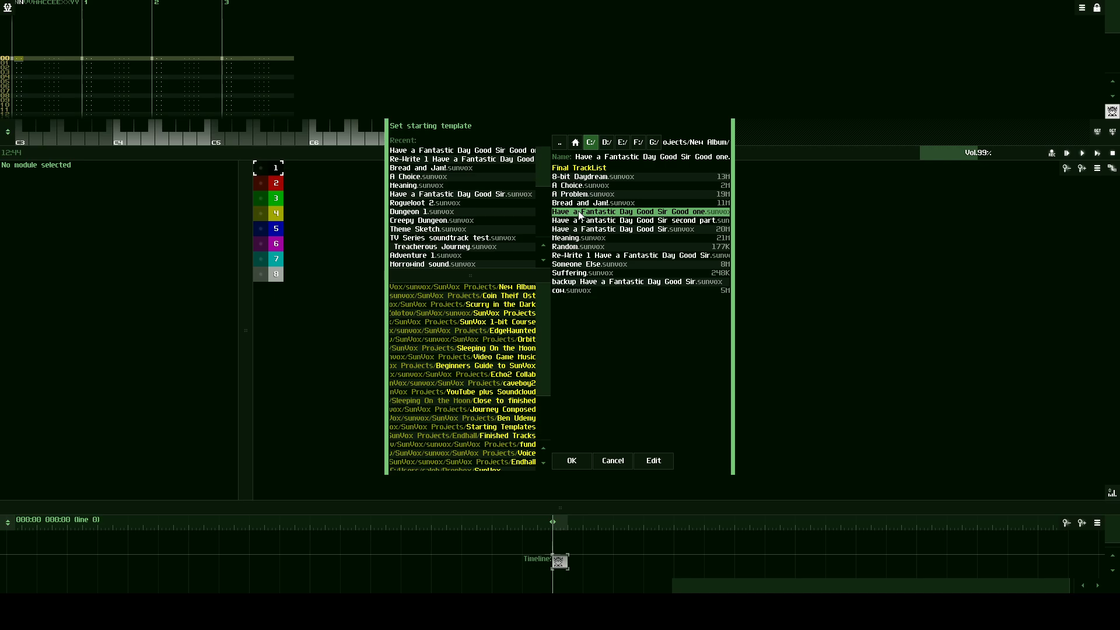
{"action": "left_click", "coordinate": [558, 143]}
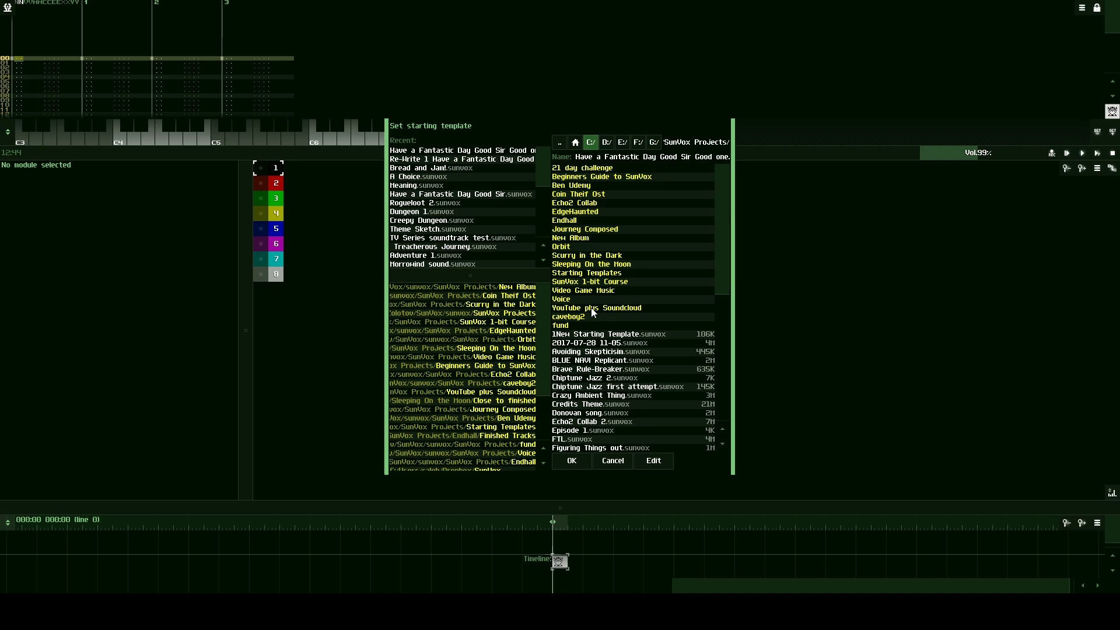
{"action": "left_click", "coordinate": [589, 273]}
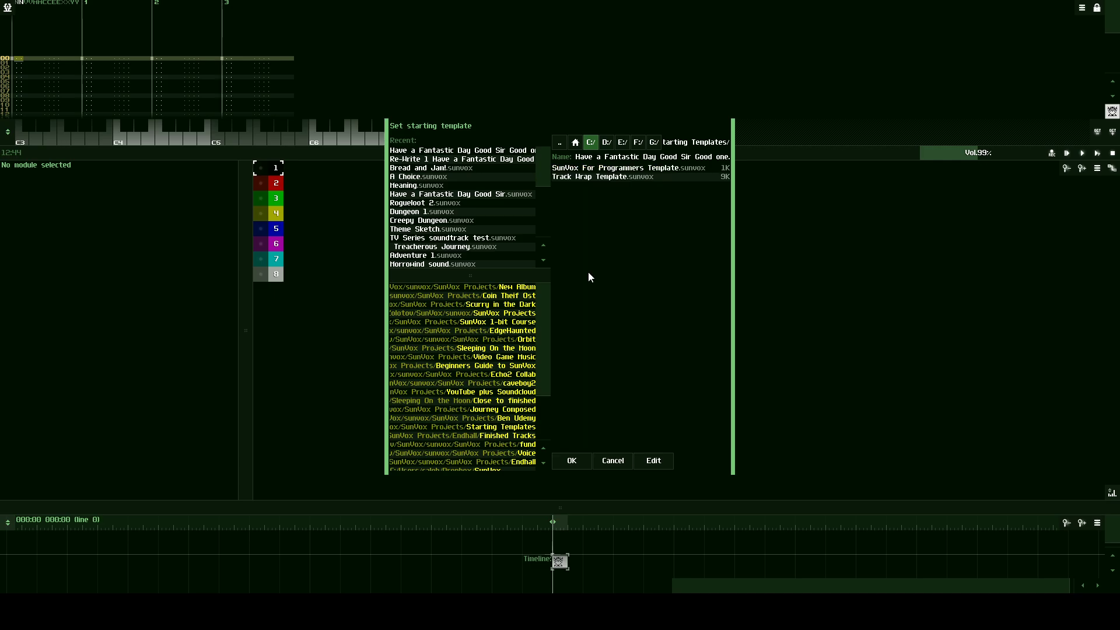
{"action": "left_click", "coordinate": [601, 168]}
{"action": "left_click", "coordinate": [573, 461]}
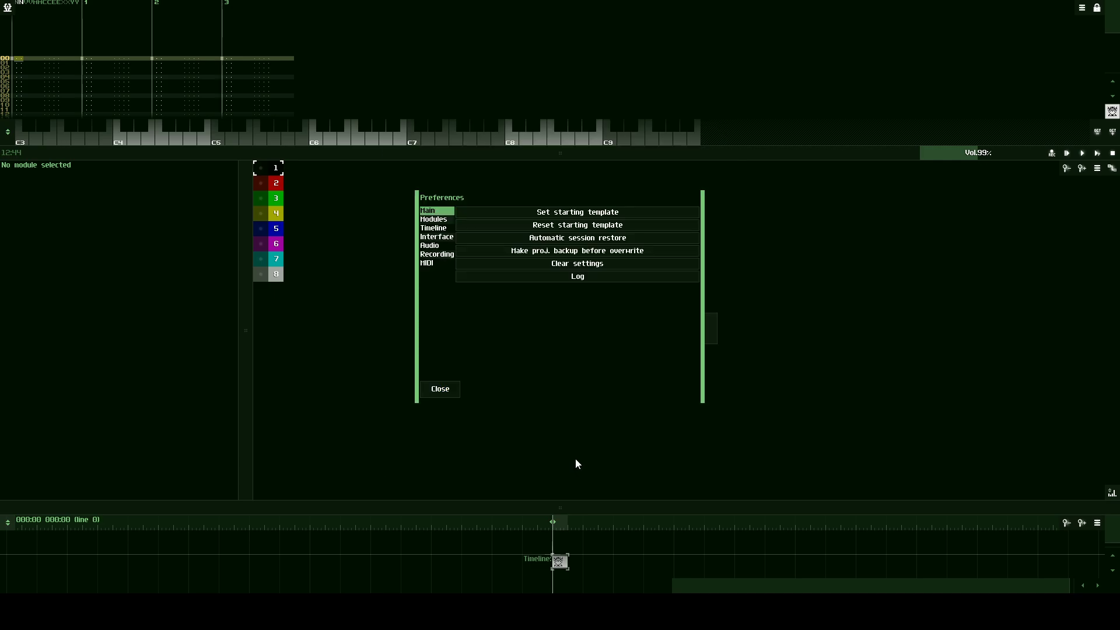
{"action": "left_click", "coordinate": [440, 391]}
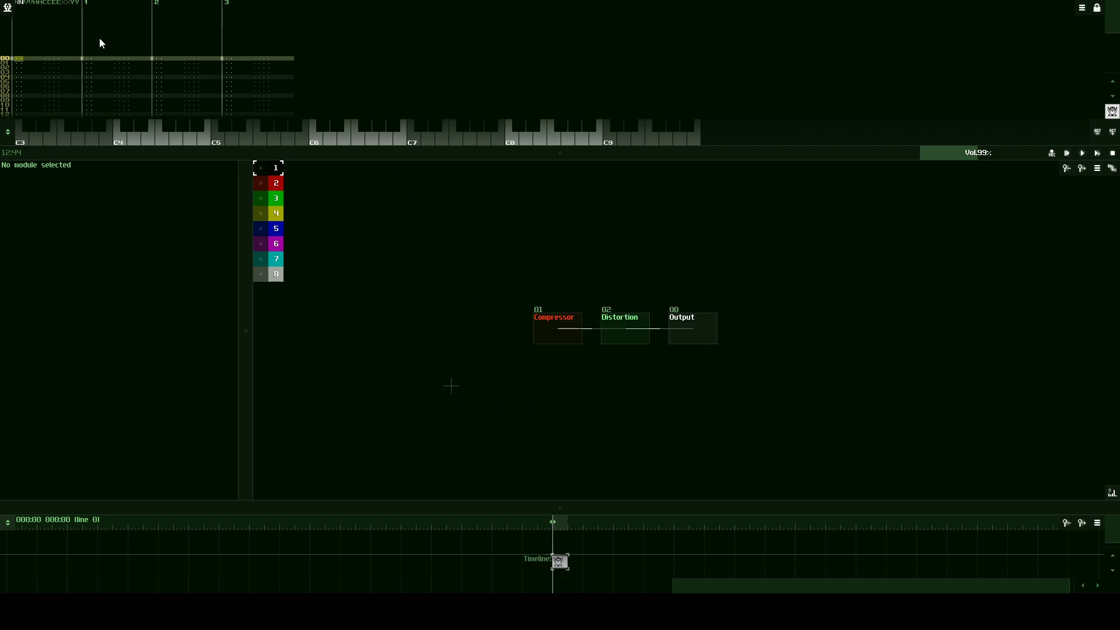
Start a new project from the Template, loading the Compressor–Distortion–Output chain.
{"action": "left_click", "coordinate": [12, 7]}
{"action": "left_click", "coordinate": [14, 14]}
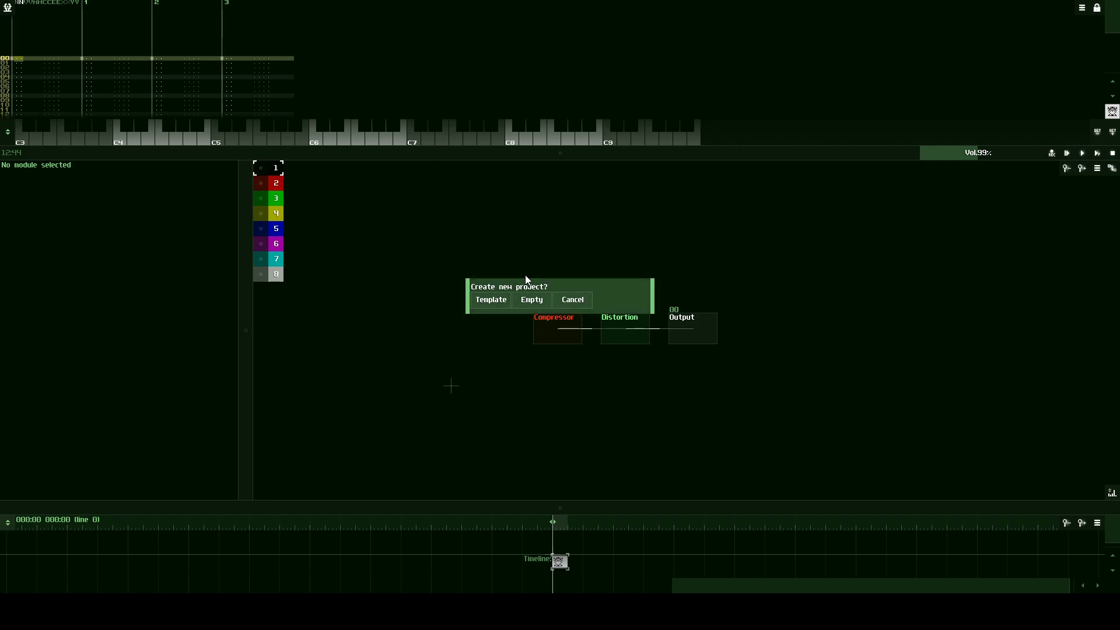
{"action": "left_click", "coordinate": [492, 300]}
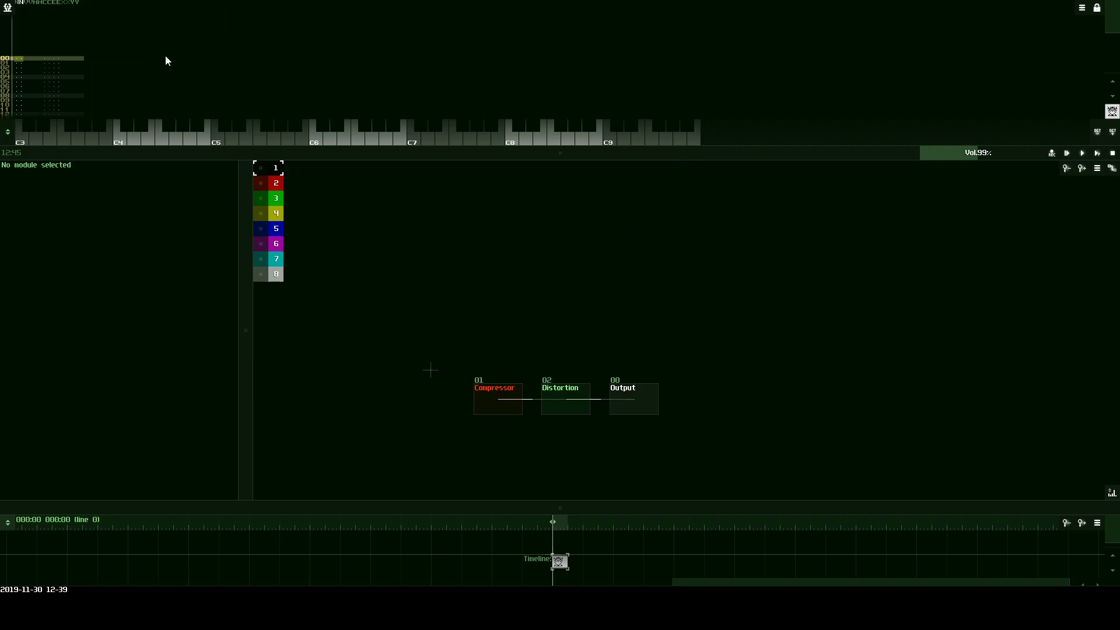
{"action": "left_click", "coordinate": [7, 7]}
{"action": "left_click", "coordinate": [32, 18]}
{"action": "left_click", "coordinate": [489, 300]}
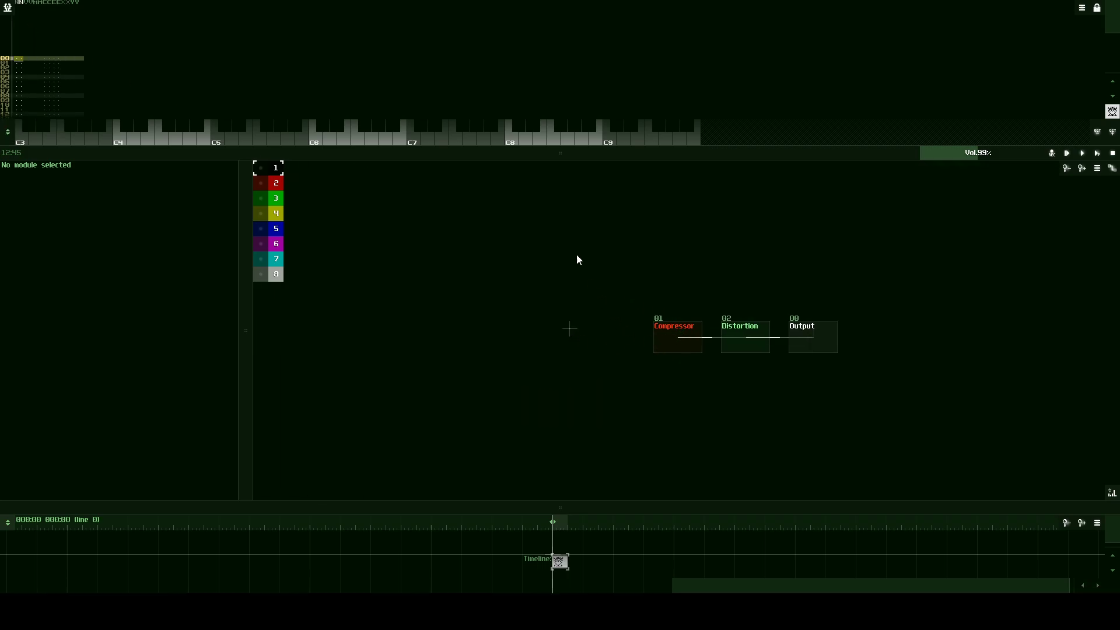
Add an Analog generator and connect it into the Compressor.
{"action": "double_click", "coordinate": [553, 250]}
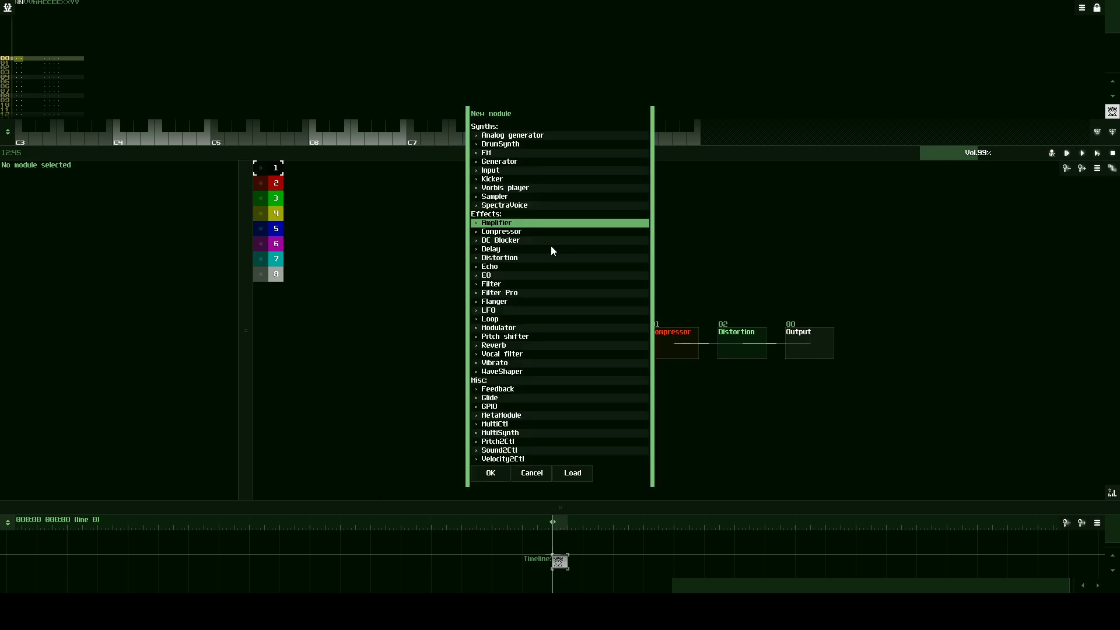
{"action": "left_click", "coordinate": [490, 473]}
{"action": "left_click_drag", "start_coordinate": [550, 260], "coordinate": [662, 339]}
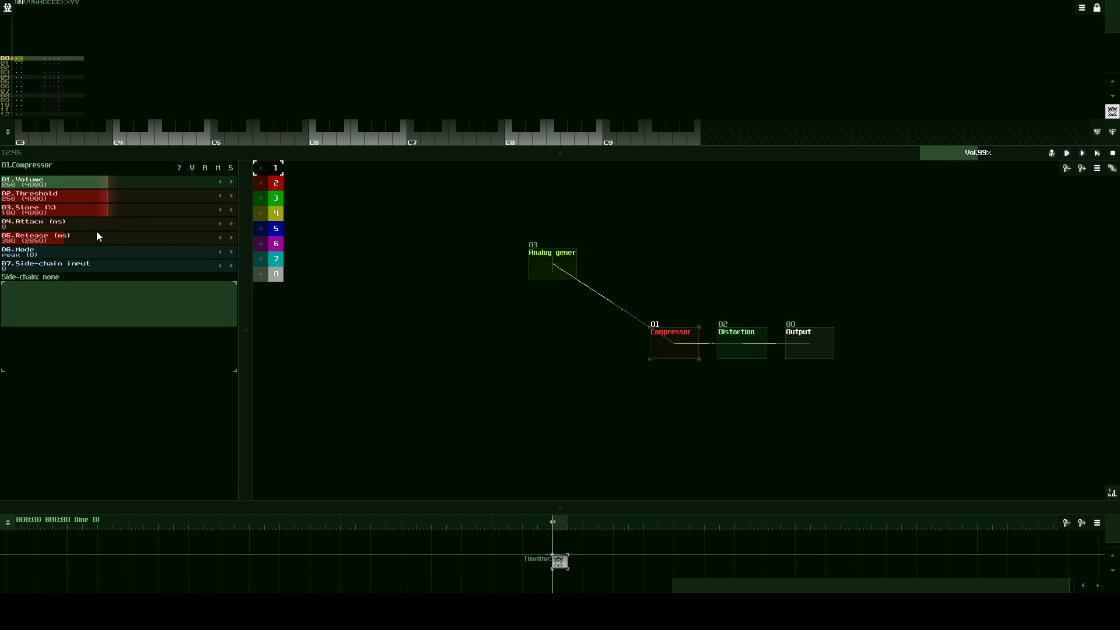
Lower the Compressor release to 93 and switch its mode to peak zero latency.
{"action": "left_click_drag", "start_coordinate": [131, 243], "coordinate": [84, 245]}
{"action": "left_click_drag", "start_coordinate": [205, 251], "coordinate": [369, 246]}
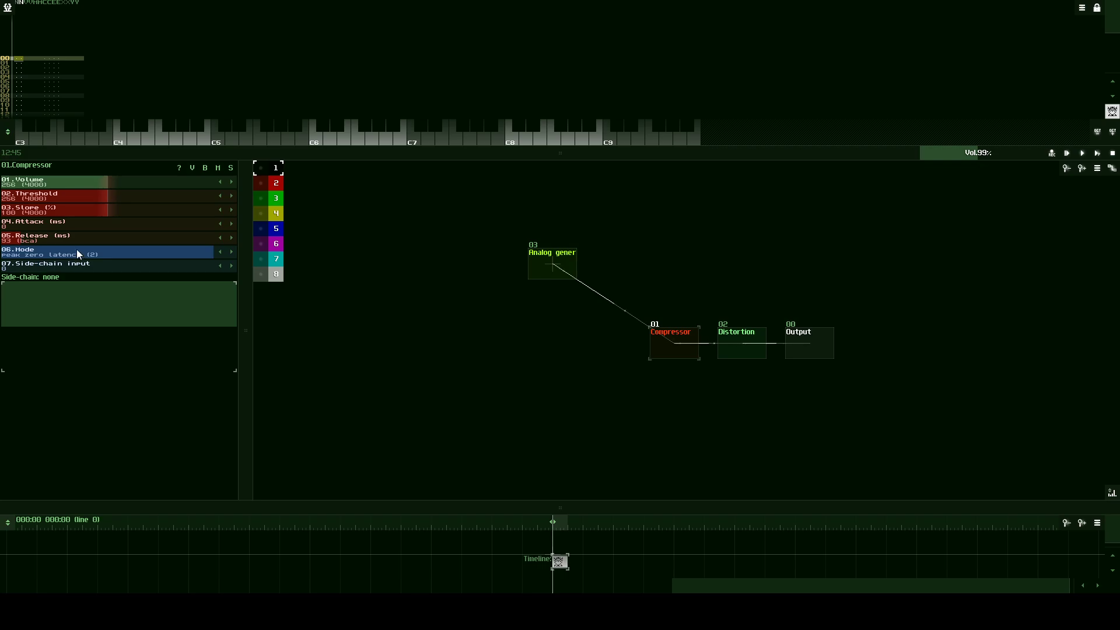
{"action": "scroll", "coordinate": [65, 237], "scroll_direction": "up", "scroll_amount": 10}
{"action": "scroll", "coordinate": [61, 240], "scroll_direction": "down", "scroll_amount": 13}
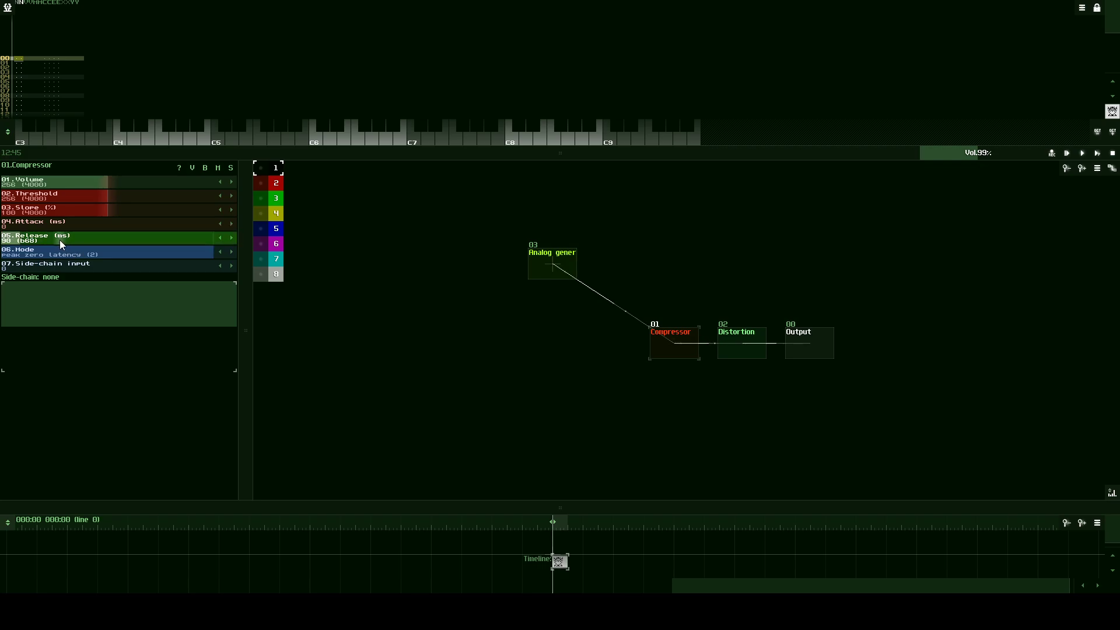
{"action": "scroll", "coordinate": [70, 238], "scroll_direction": "up", "scroll_amount": 12}
Set the Compressor release to 100 and save over SunVox For Programmers Template.
{"action": "left_click", "coordinate": [220, 238]}
{"action": "left_click", "coordinate": [220, 238]}
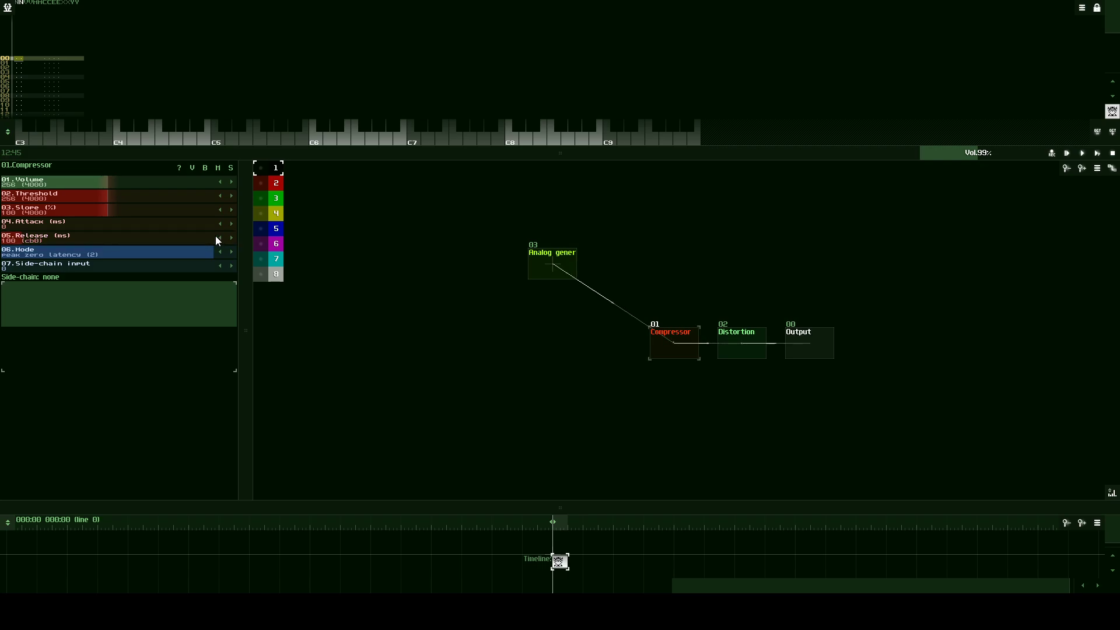
{"action": "left_click", "coordinate": [7, 8]}
{"action": "left_click", "coordinate": [32, 49]}
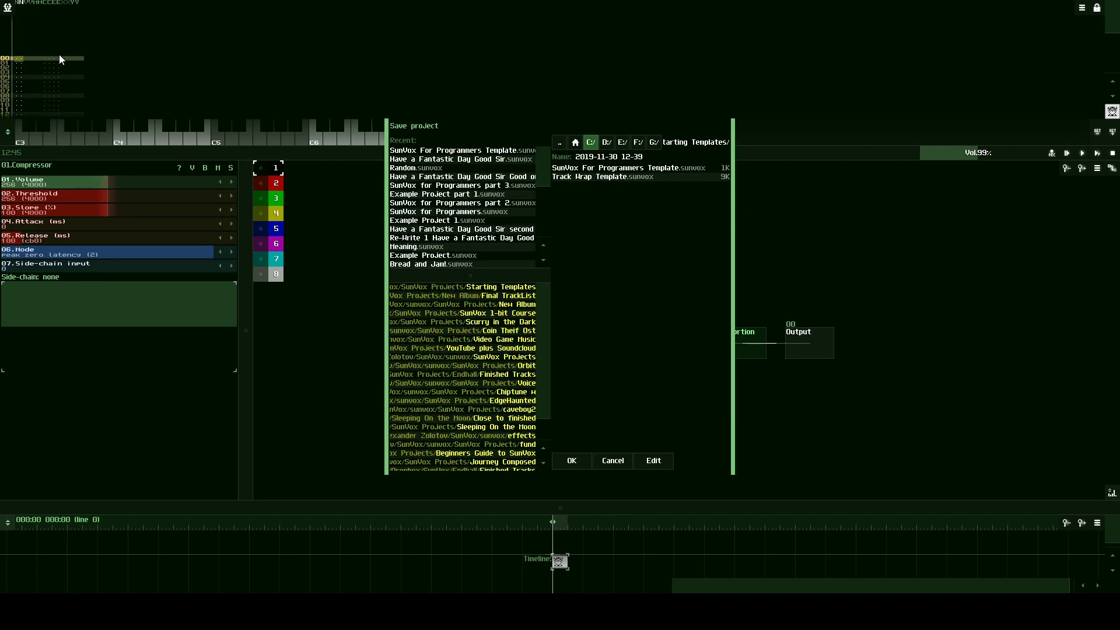
{"action": "left_click", "coordinate": [650, 170]}
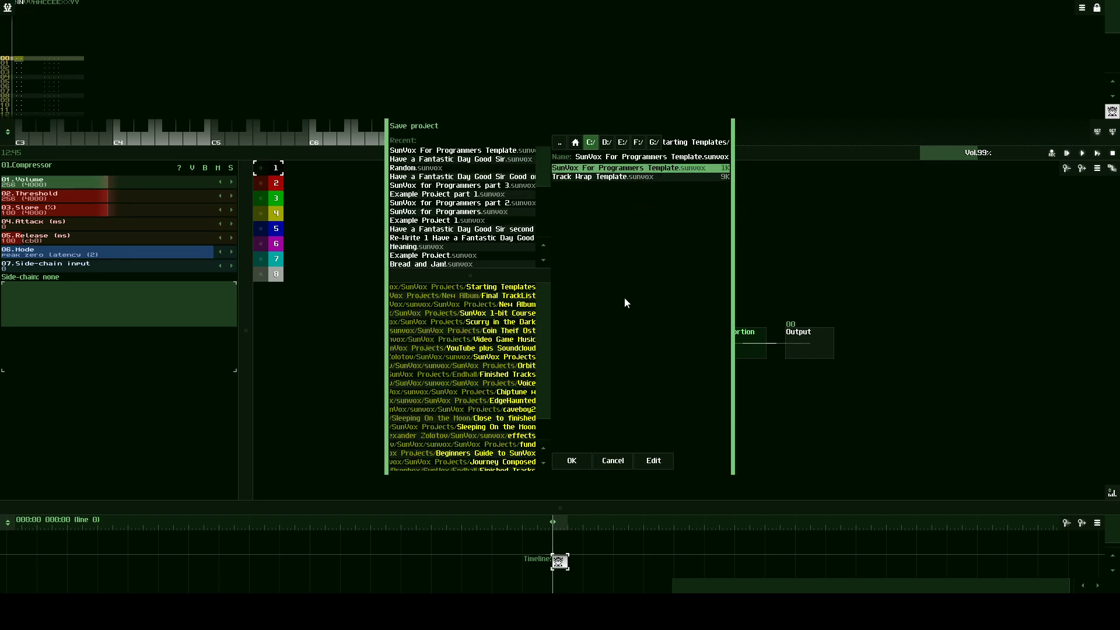
{"action": "left_click", "coordinate": [562, 464]}
{"action": "left_click", "coordinate": [496, 309]}
Check the Analog generator, then start a new project from the saved template.
{"action": "left_click", "coordinate": [559, 264]}
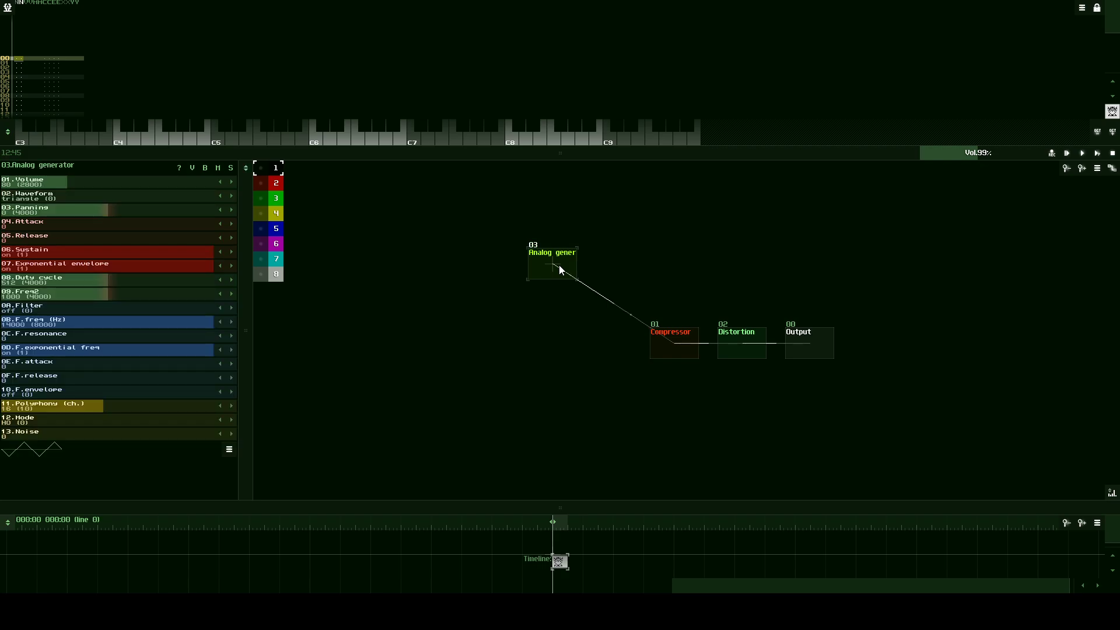
{"action": "left_click", "coordinate": [25, 10]}
{"action": "left_click", "coordinate": [29, 21]}
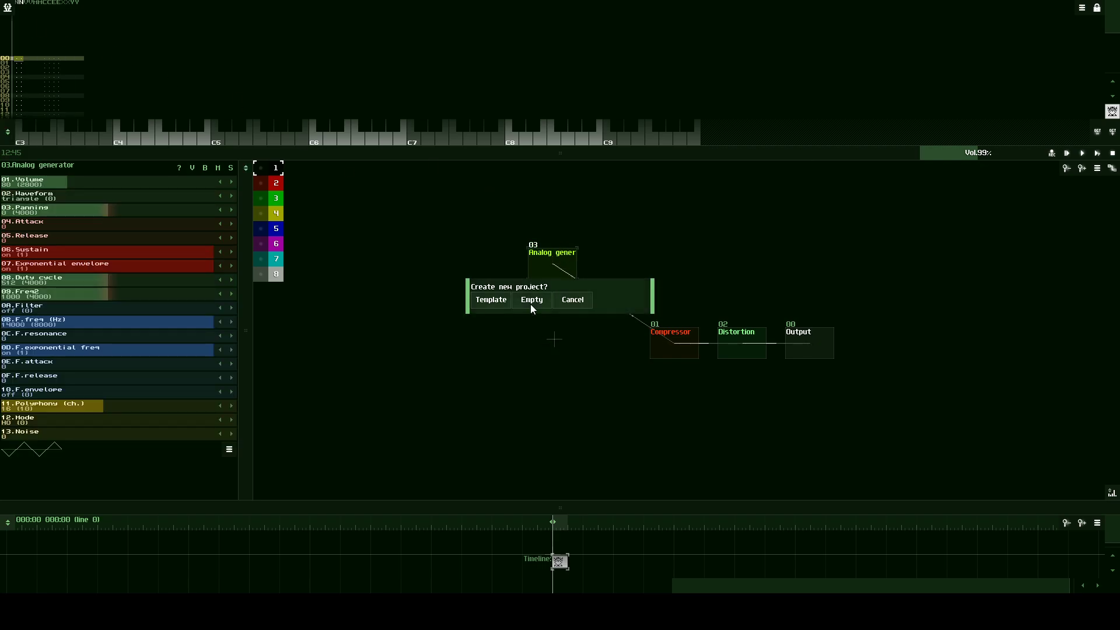
{"action": "left_click", "coordinate": [496, 300]}
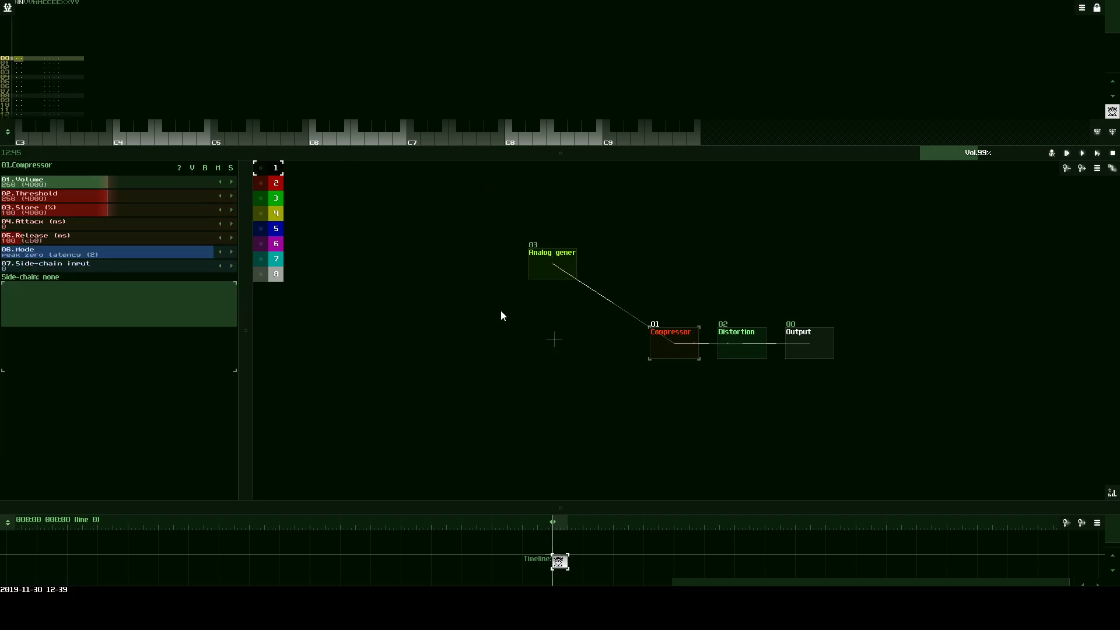
Add three more Analog generators, each connected into the Compressor.
{"action": "double_click", "coordinate": [413, 328]}
{"action": "left_click", "coordinate": [490, 473]}
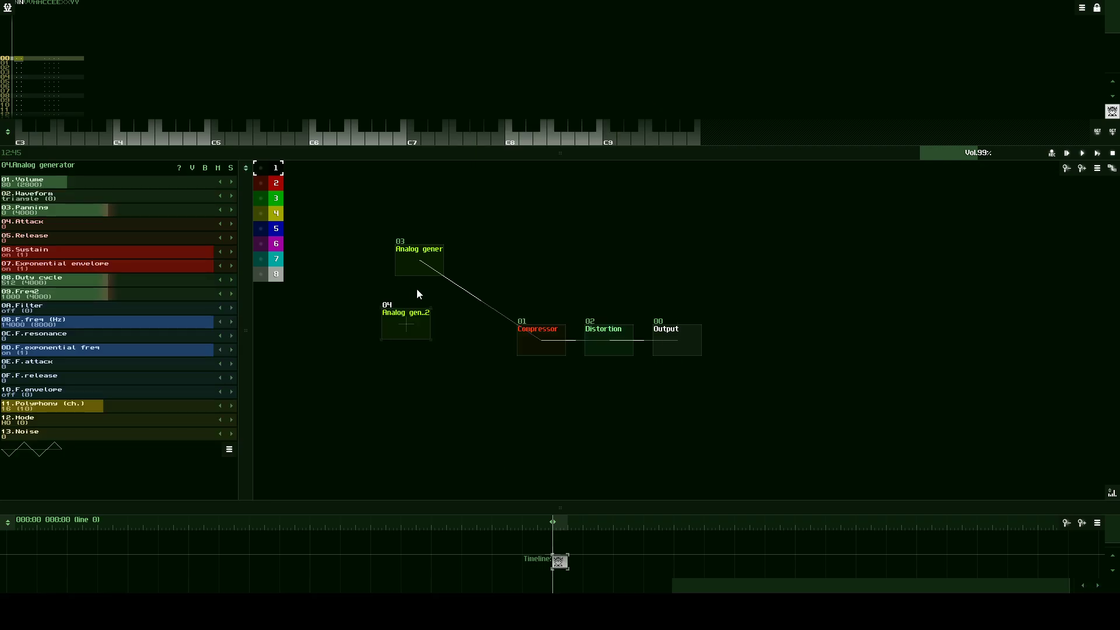
{"action": "double_click", "coordinate": [407, 352]}
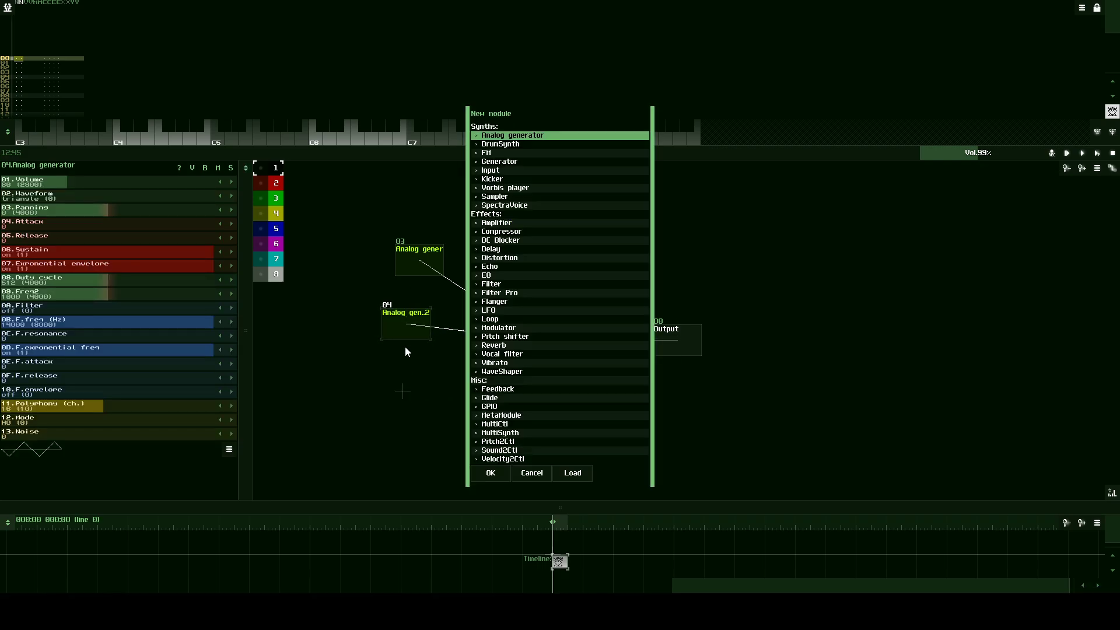
{"action": "left_click", "coordinate": [491, 473]}
{"action": "double_click", "coordinate": [474, 412]}
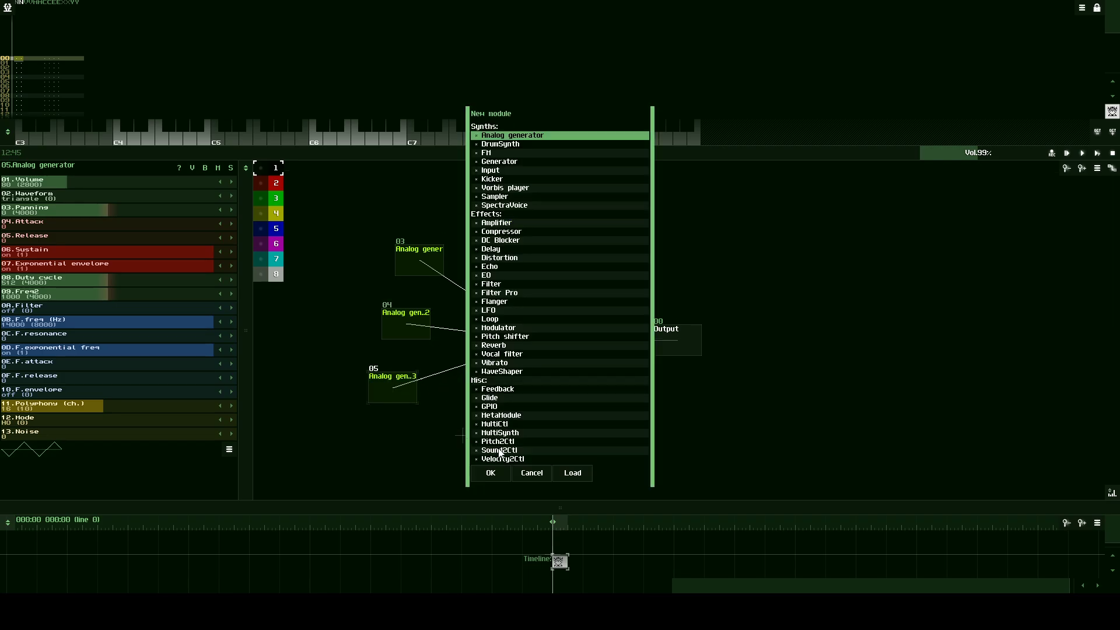
{"action": "left_click", "coordinate": [491, 473]}
Arrange all four Analog generators in a vertical column left of the Compressor.
{"action": "left_click_drag", "start_coordinate": [559, 408], "coordinate": [727, 437]}
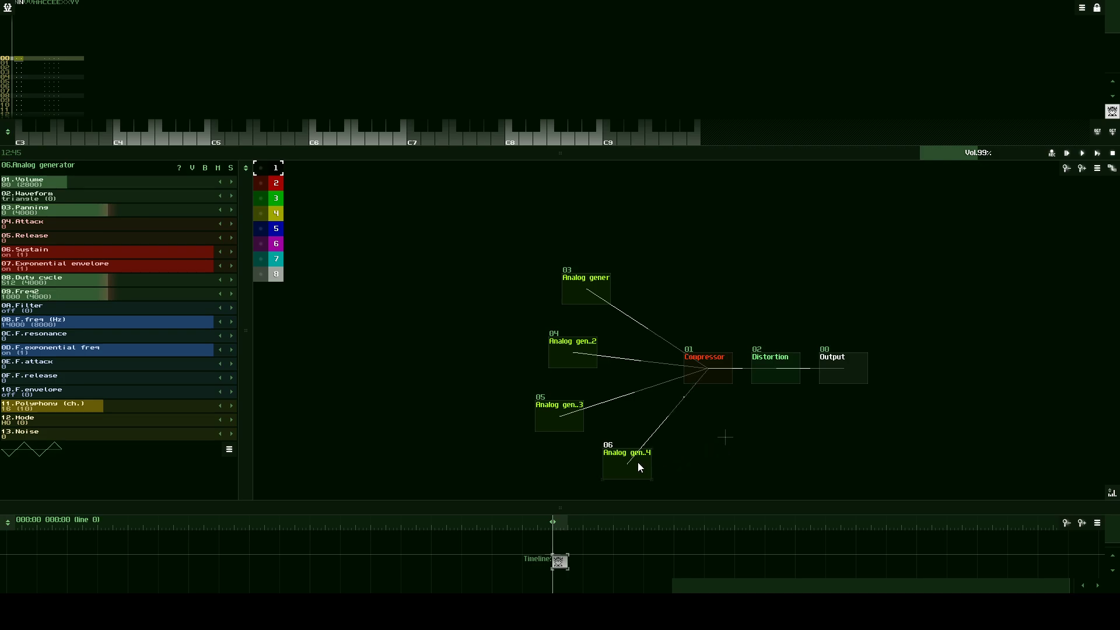
{"action": "left_click_drag", "start_coordinate": [638, 467], "coordinate": [624, 466]}
{"action": "left_click_drag", "start_coordinate": [571, 437], "coordinate": [651, 424]}
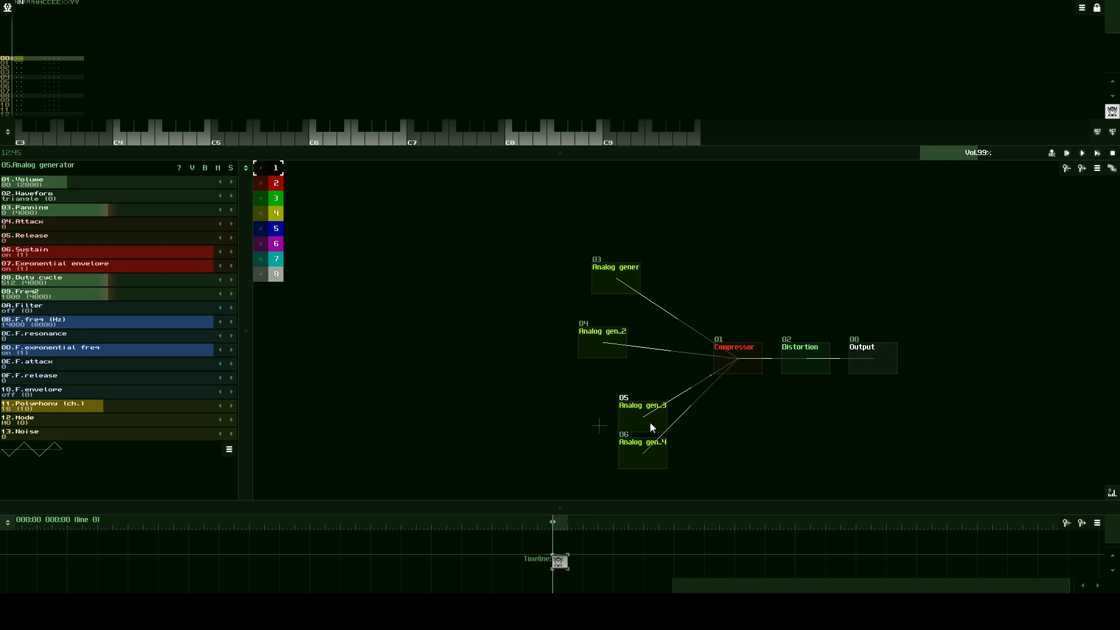
{"action": "left_click_drag", "start_coordinate": [605, 341], "coordinate": [646, 379]}
{"action": "left_click_drag", "start_coordinate": [628, 283], "coordinate": [665, 348]}
{"action": "left_click_drag", "start_coordinate": [745, 380], "coordinate": [659, 388]}
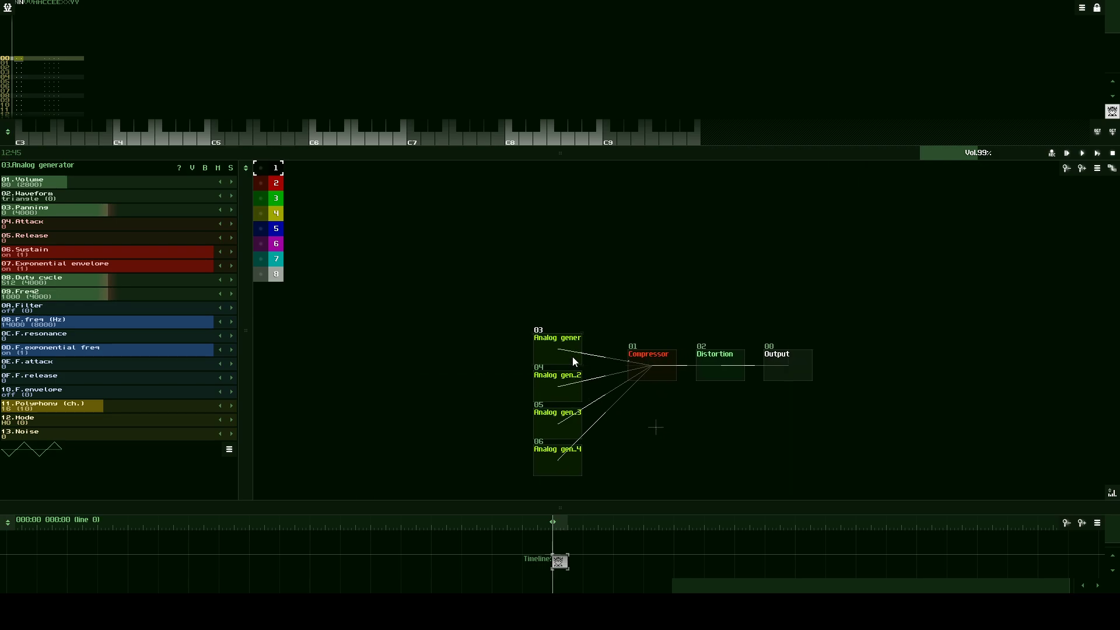